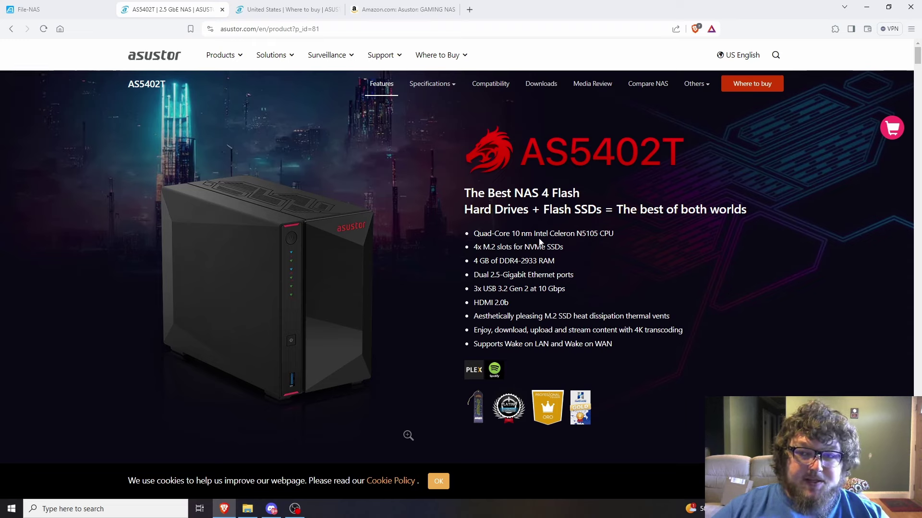
Highlight the N5105 processor, Quad-Core wording and 10 Gbps USB speed on the AS5402T page, then scroll the specs
double_click(582, 235)
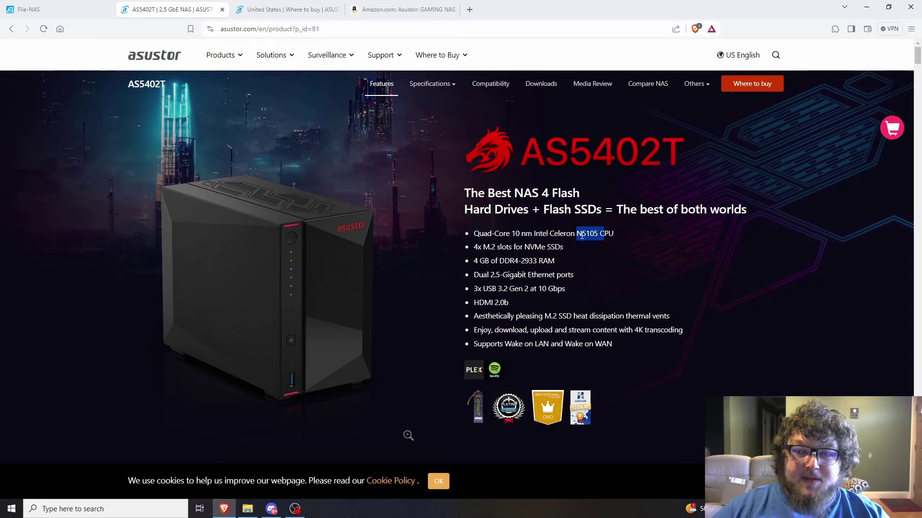
click(613, 236)
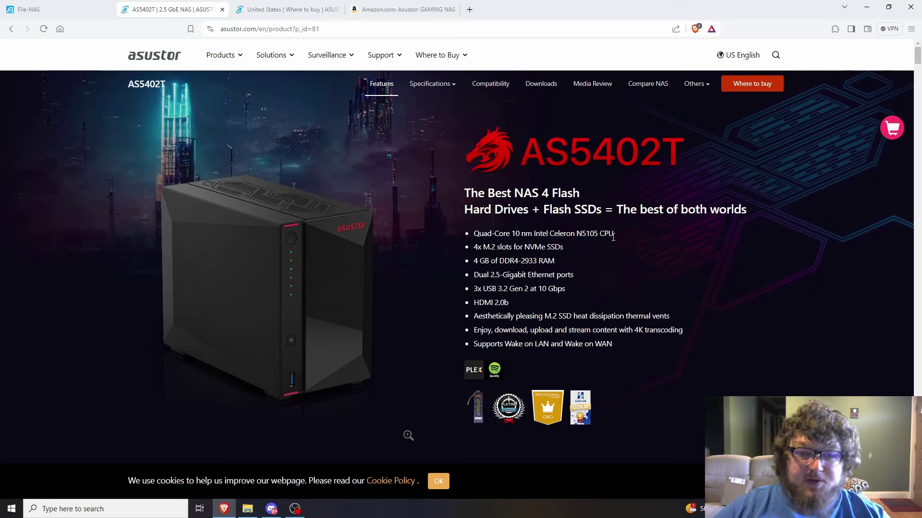
drag(484, 237, 508, 234)
click(504, 234)
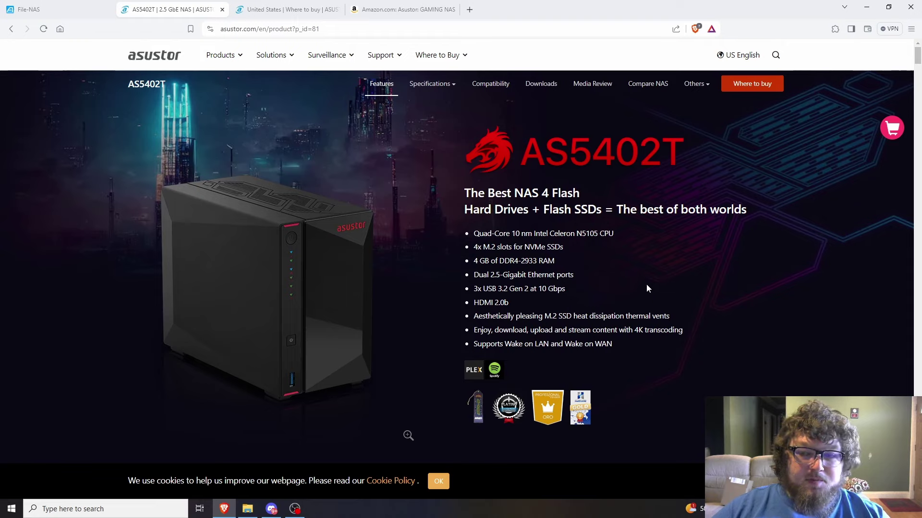
drag(566, 292, 544, 291)
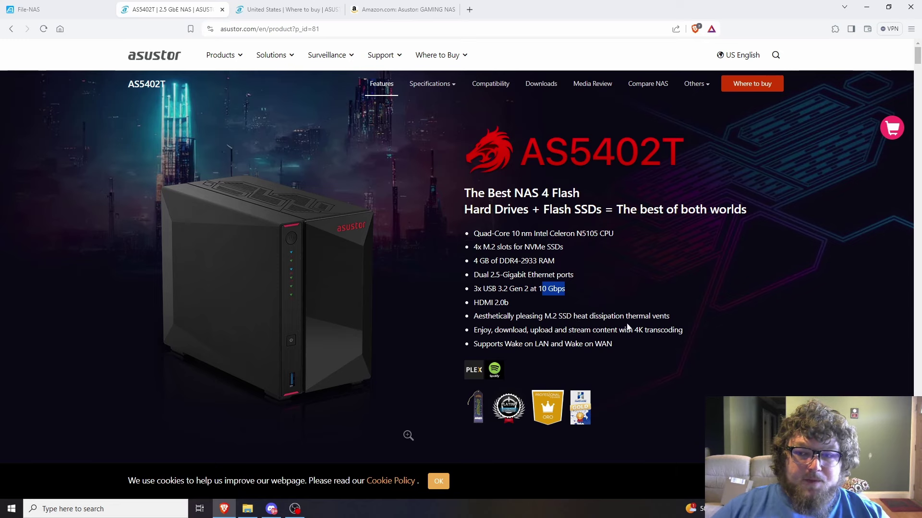
scroll(501, 336, down, 10)
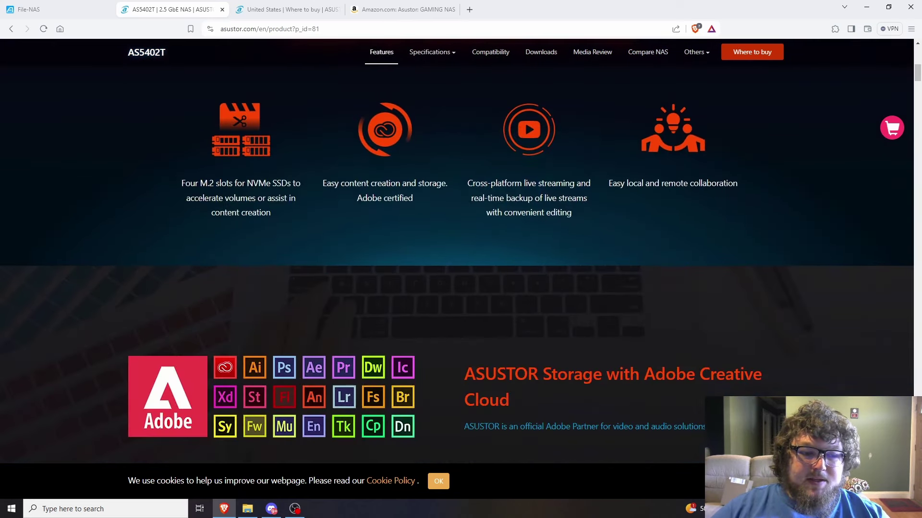
scroll(355, 390, up, 10)
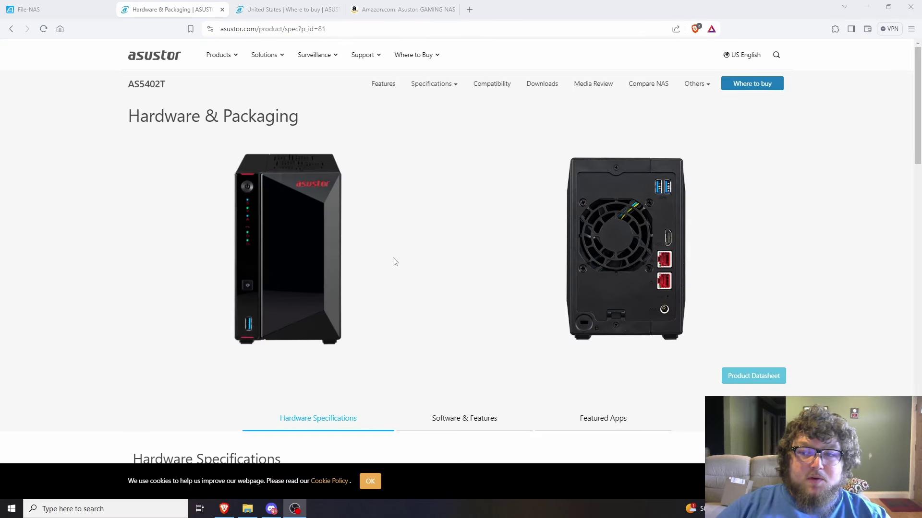
scroll(395, 262, down, 6)
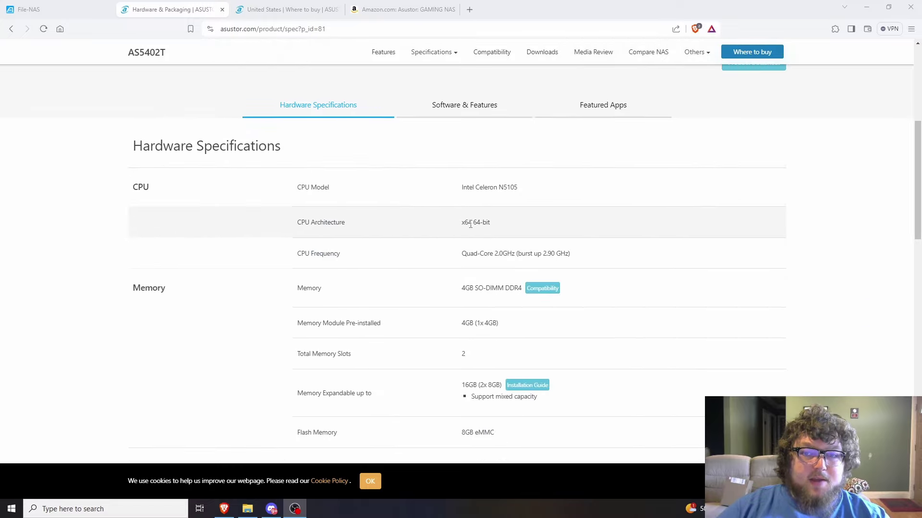
scroll(474, 223, down, 2)
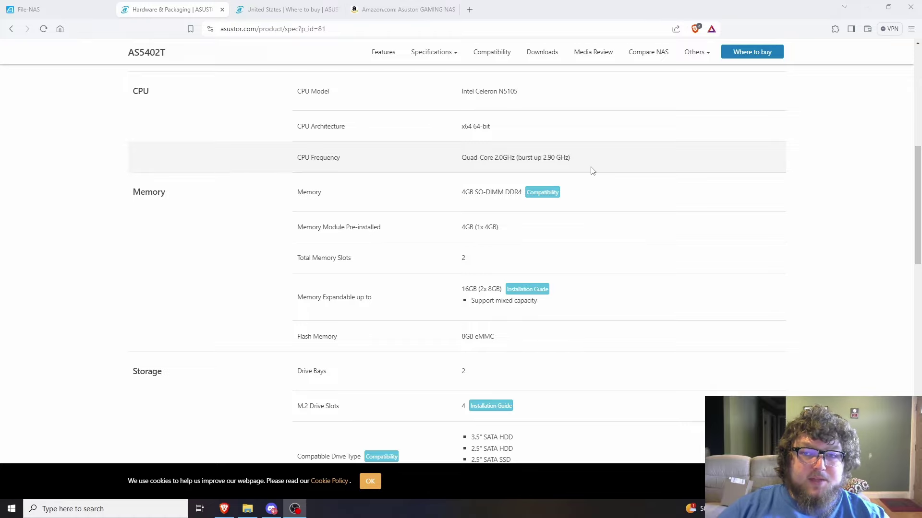
drag(463, 196, 499, 194)
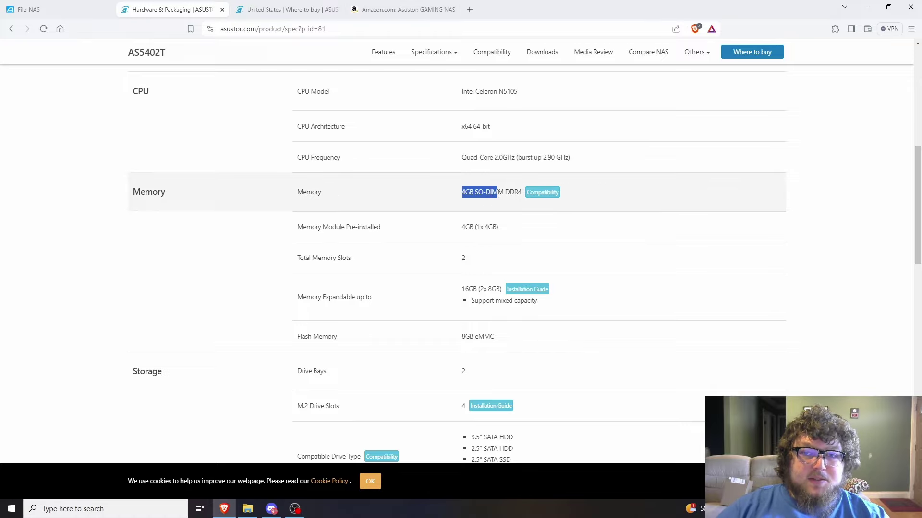
click(531, 194)
key(alt+Left)
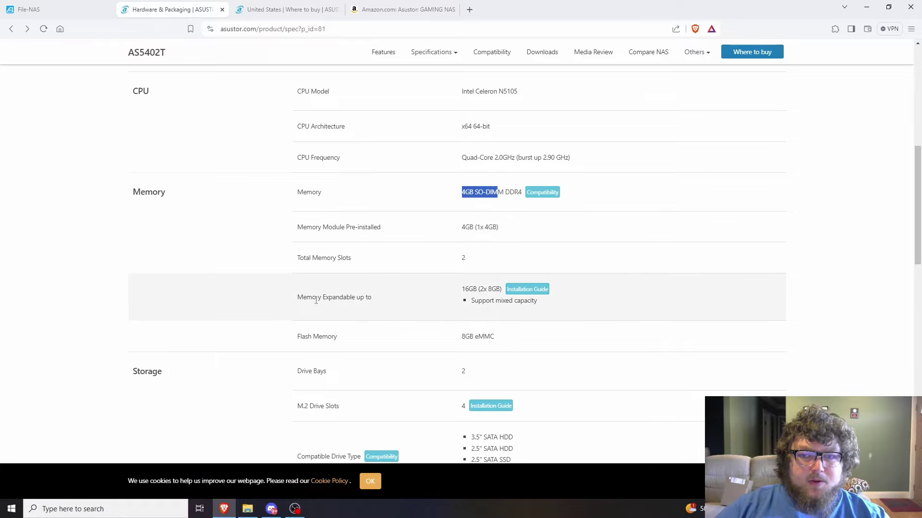
drag(316, 298, 333, 297)
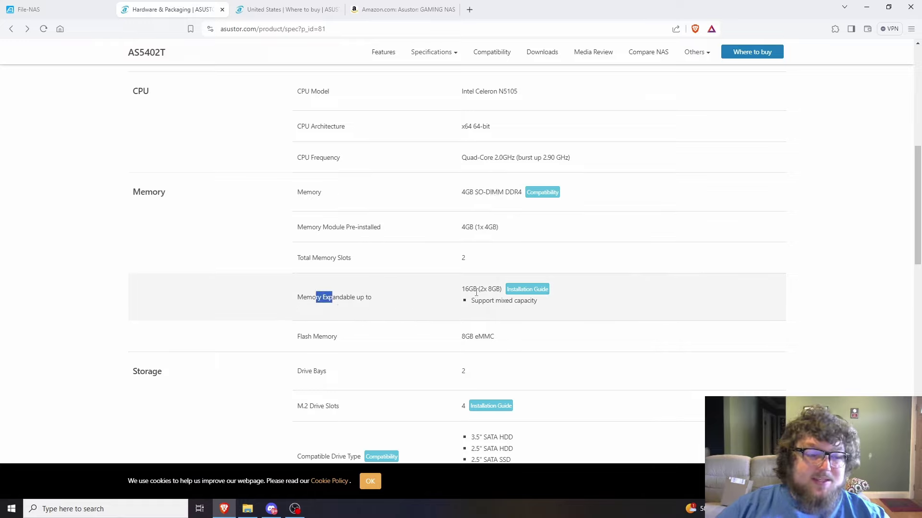
drag(488, 289, 501, 289)
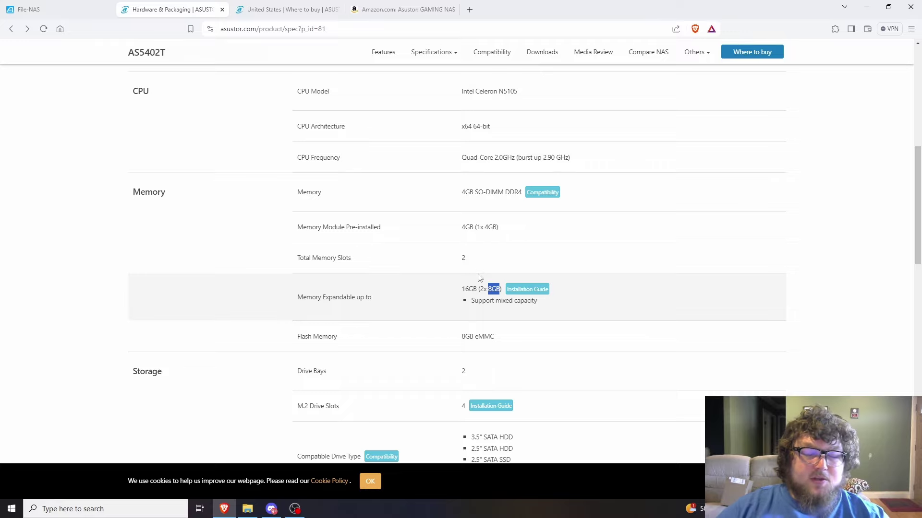
click(479, 257)
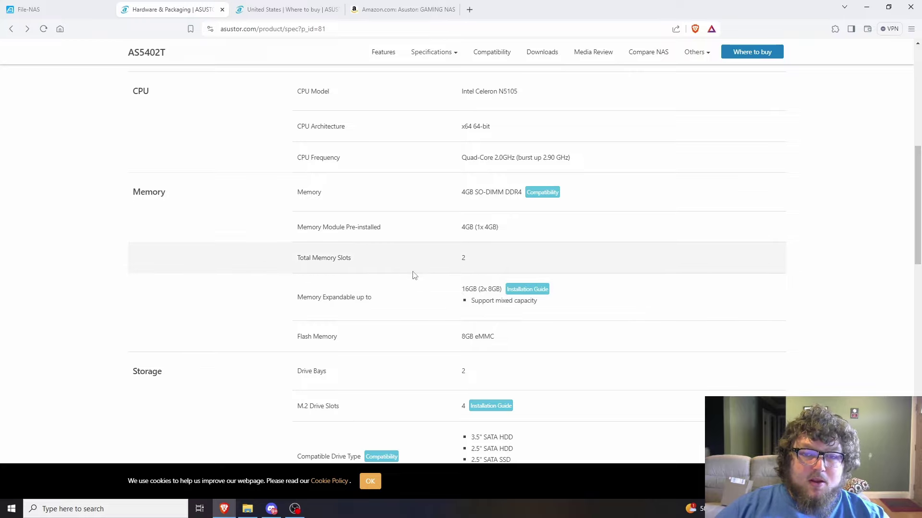
drag(479, 258, 452, 262)
scroll(458, 264, down, 3)
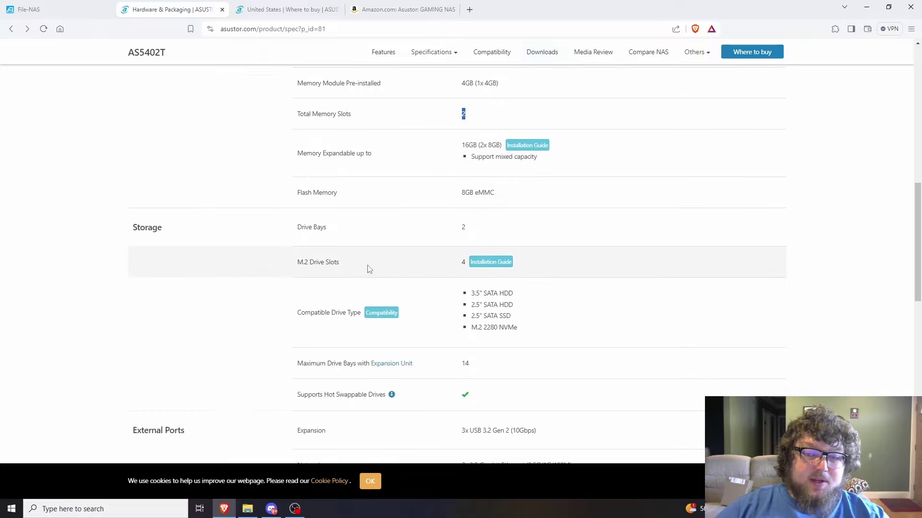
scroll(397, 216, up, 3)
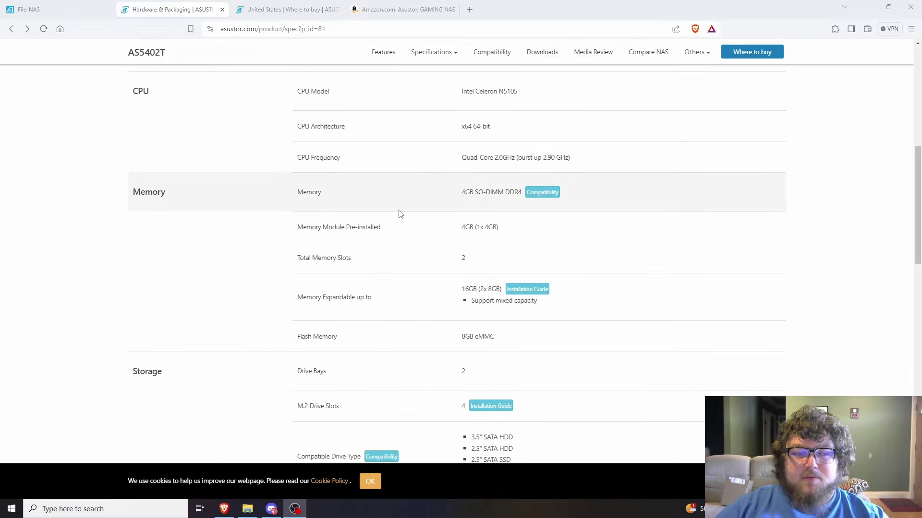
drag(454, 199, 481, 199)
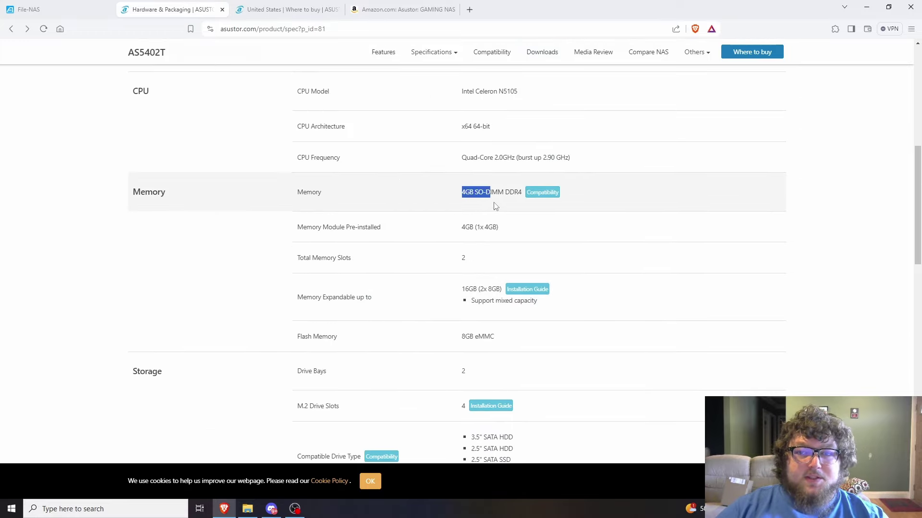
click(487, 207)
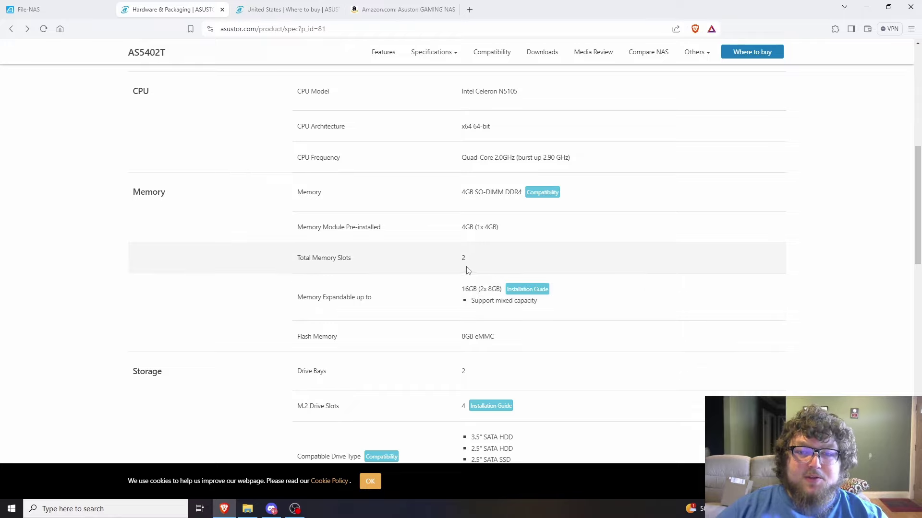
scroll(463, 271, down, 1)
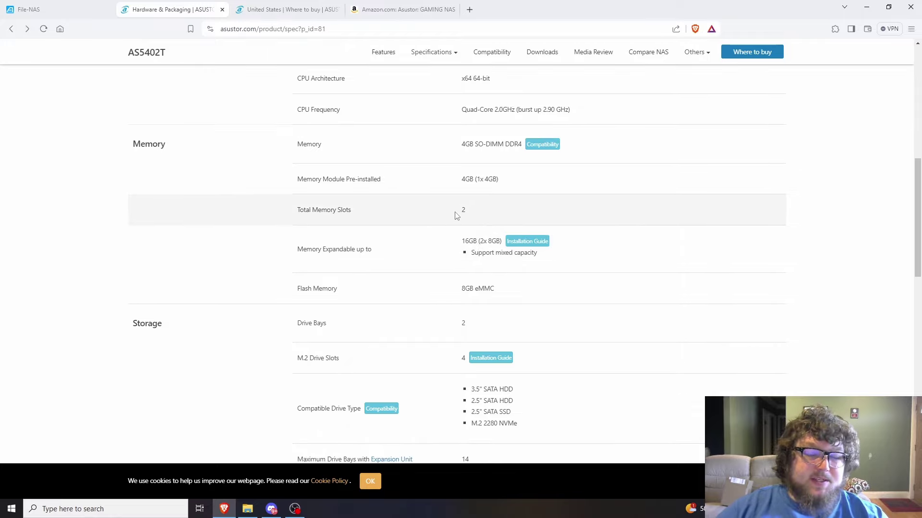
scroll(480, 284, down, 2)
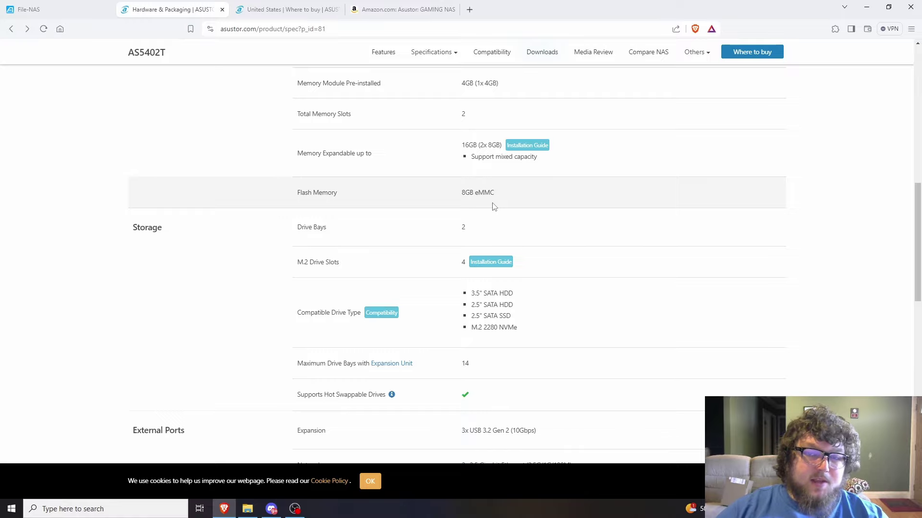
scroll(493, 206, down, 2)
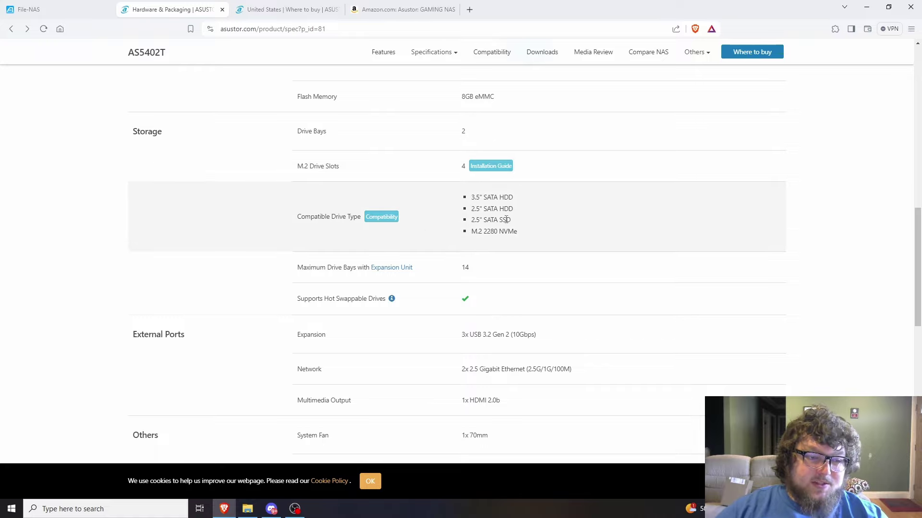
scroll(507, 220, down, 3)
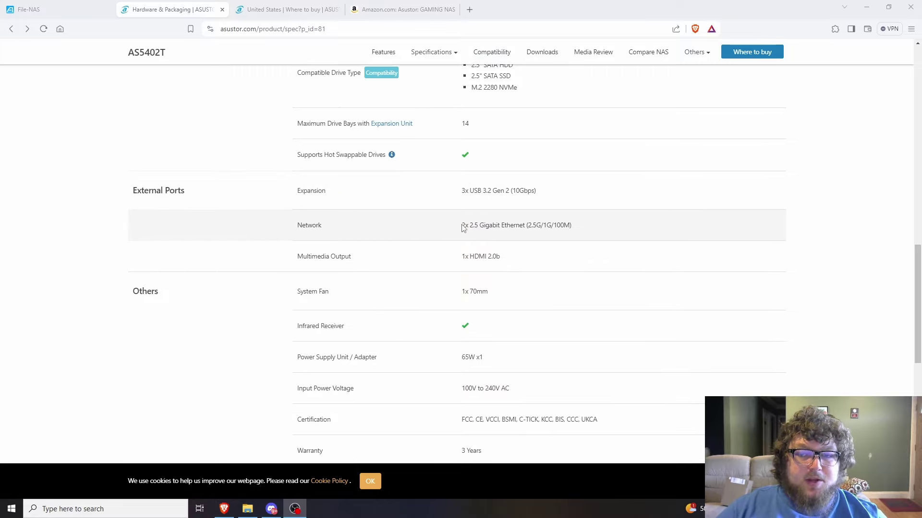
scroll(442, 245, down, 7)
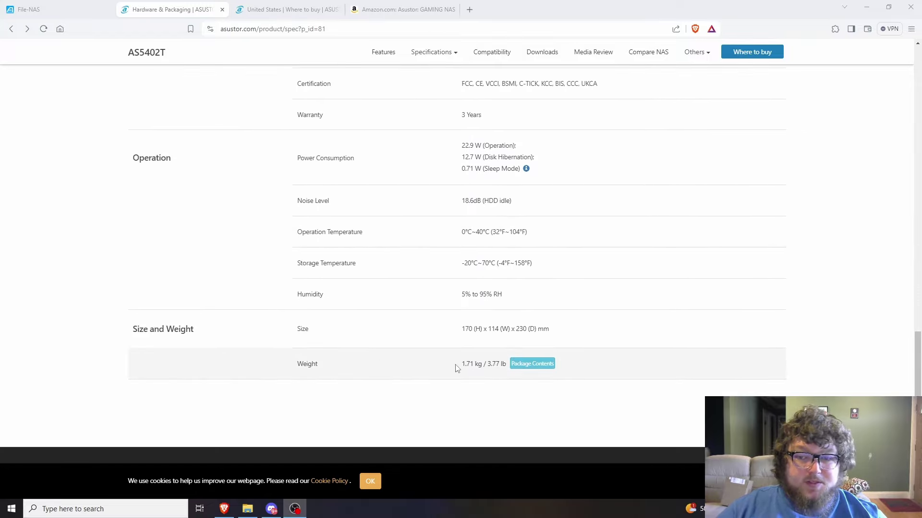
drag(459, 366, 481, 365)
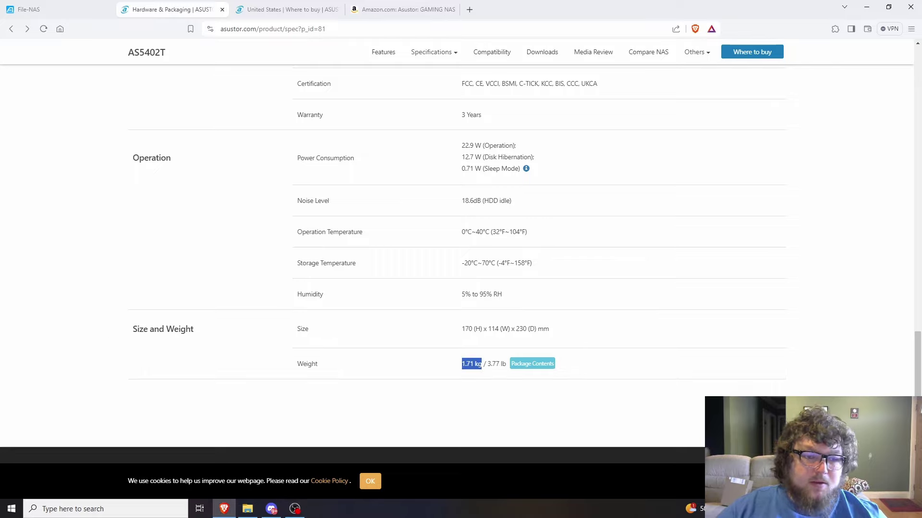
scroll(234, 342, up, 20)
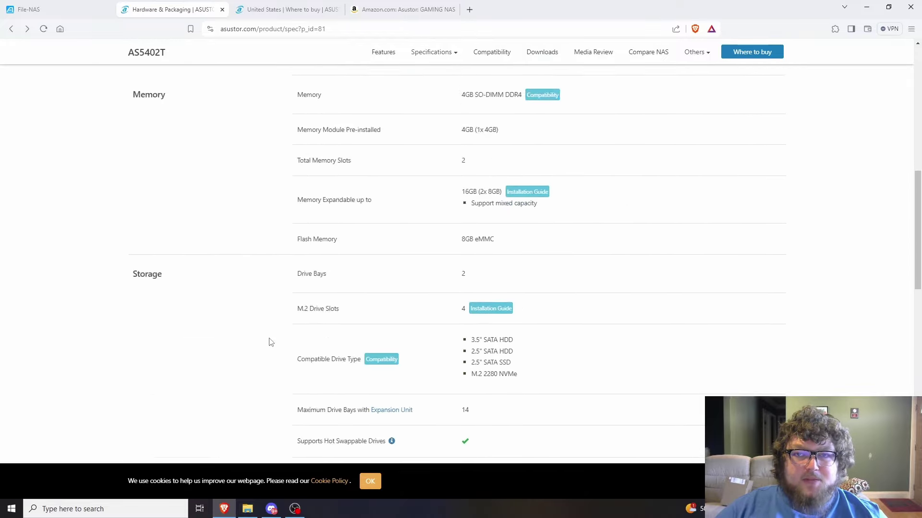
scroll(268, 338, up, 3)
scroll(268, 340, down, 3)
scroll(300, 249, up, 3)
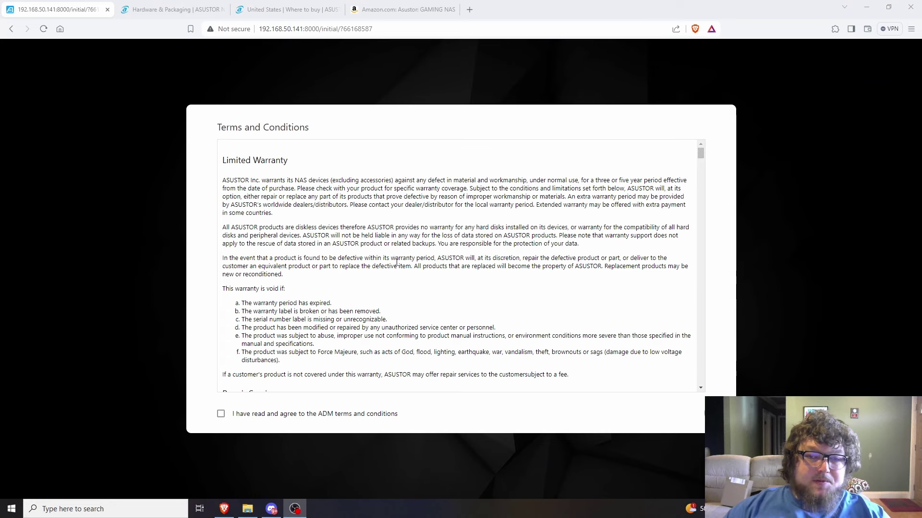
Agree to the ADM terms and choose the Dark appearance for system initialization
scroll(365, 312, down, 2)
click(241, 416)
click(717, 413)
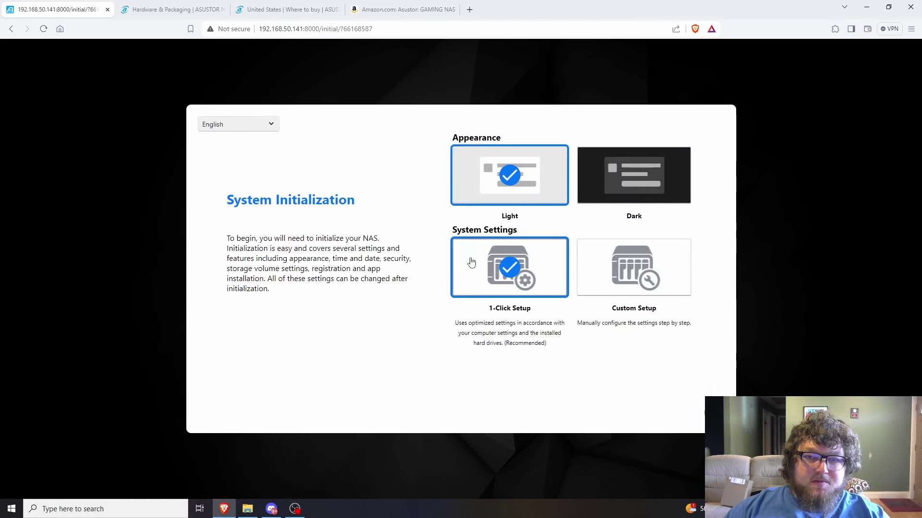
click(621, 202)
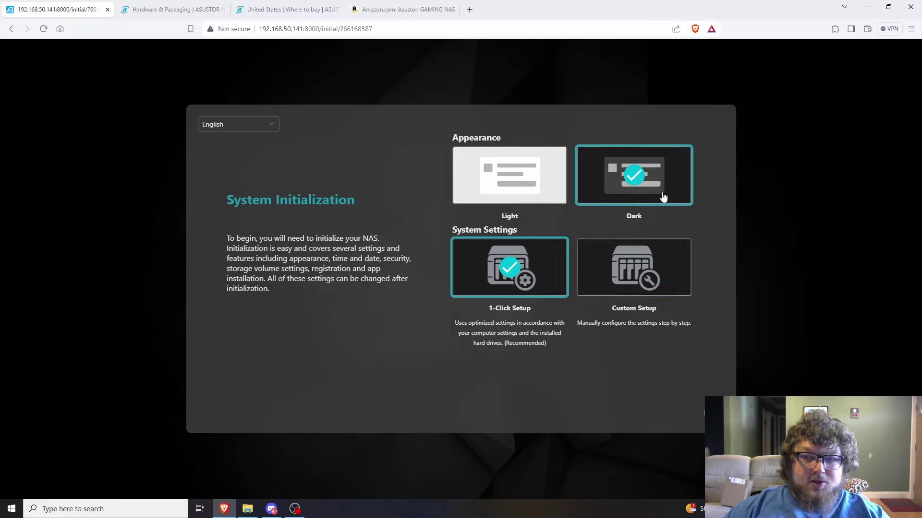
Open the 1-Click Setup form and rename the server to FILE-NAS
click(512, 278)
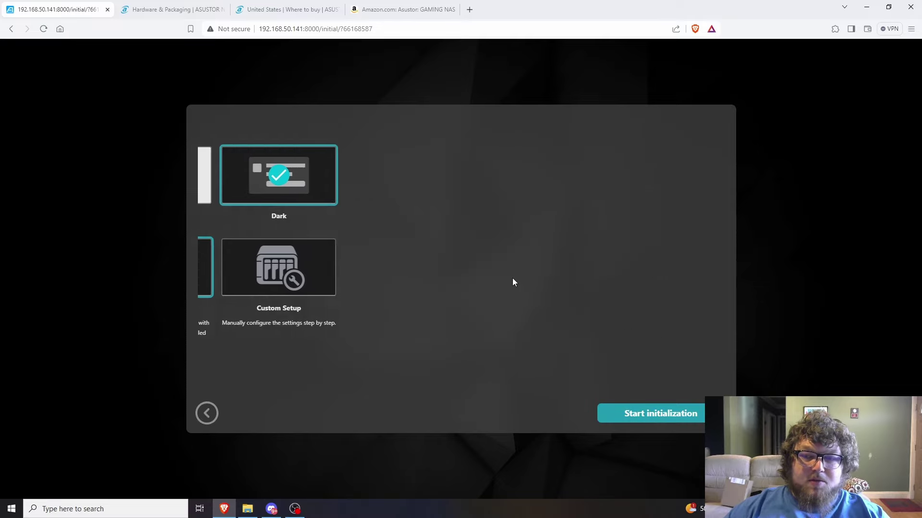
drag(309, 188, 217, 177)
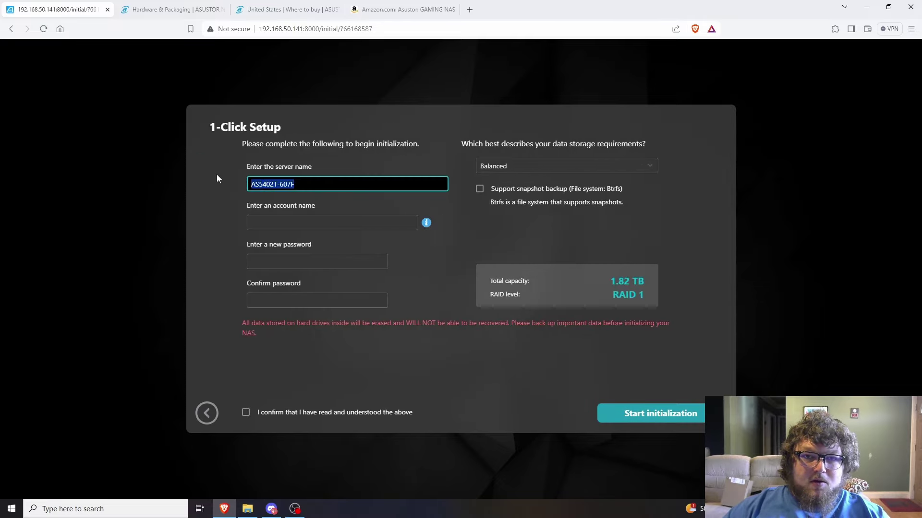
text(FILE)
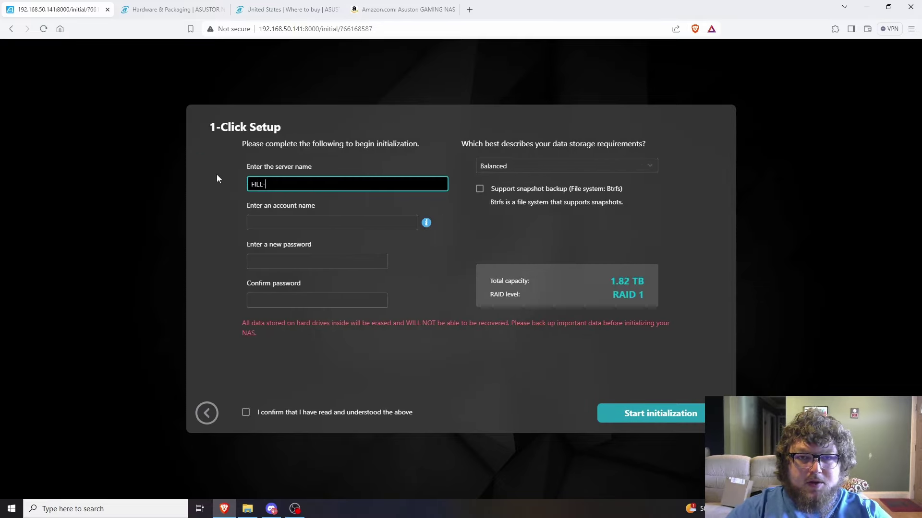
text(-NAS)
Enter the admin account name with a new password and matching confirmation
click(302, 223)
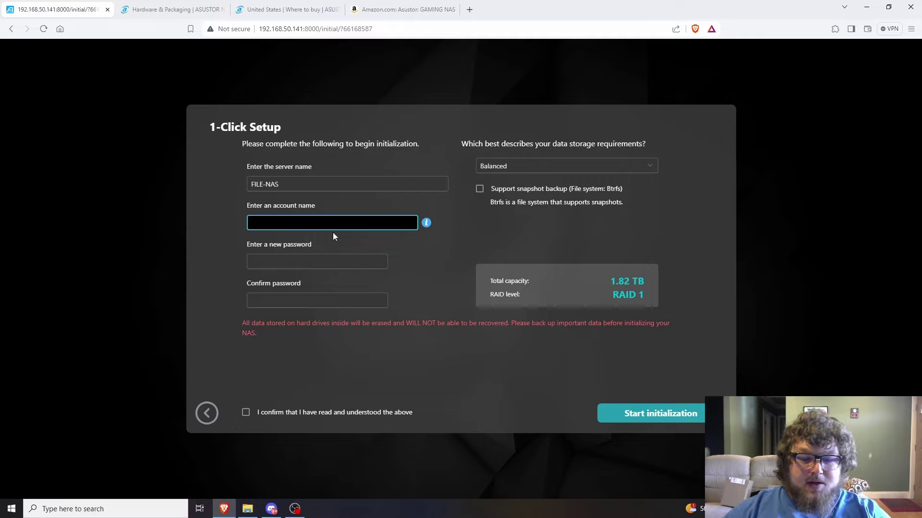
text(carmine)
key(Tab)
text(p*********)
key(Tab)
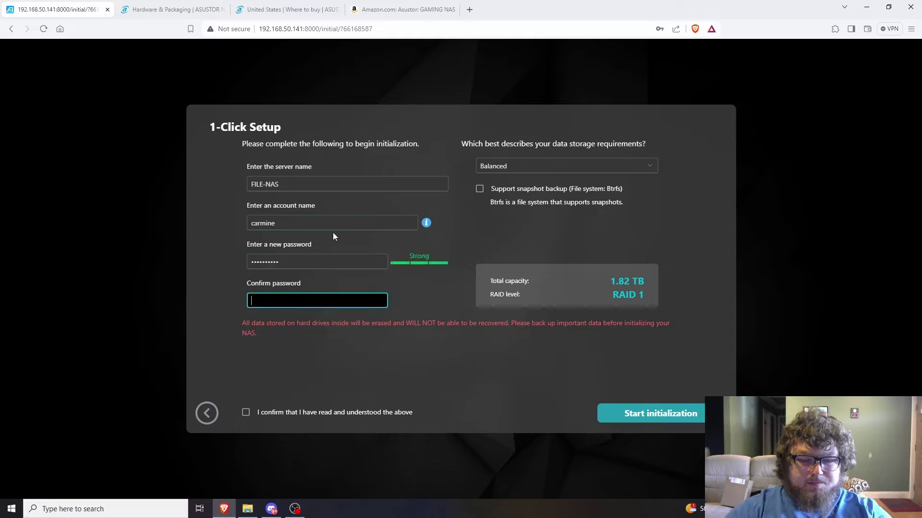
text(**********)
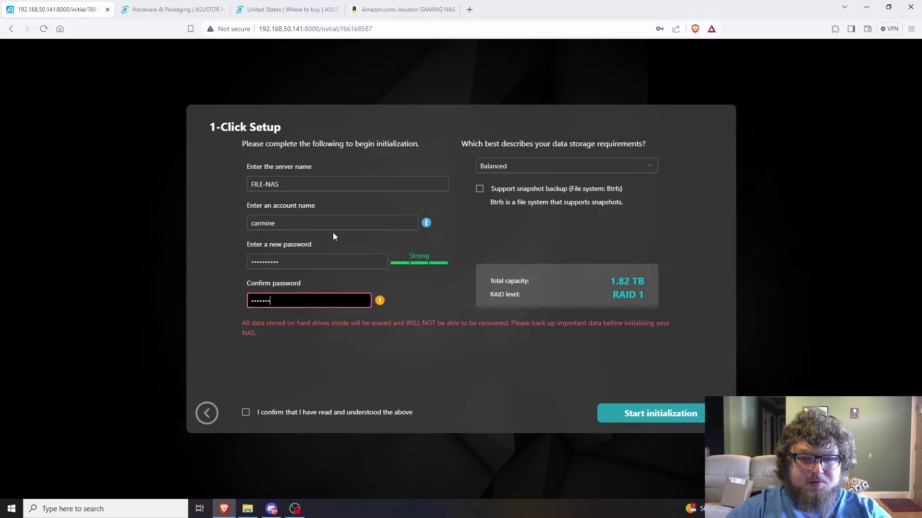
text(*)
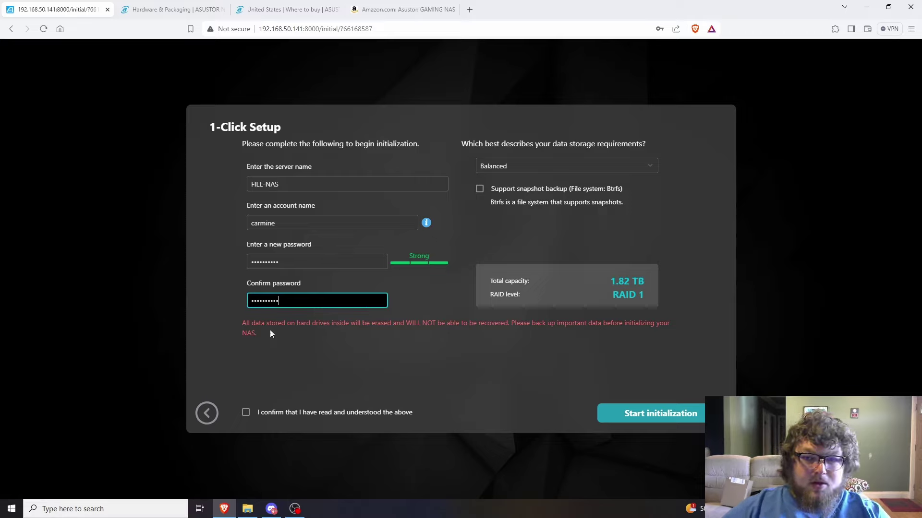
drag(251, 324, 437, 324)
click(437, 324)
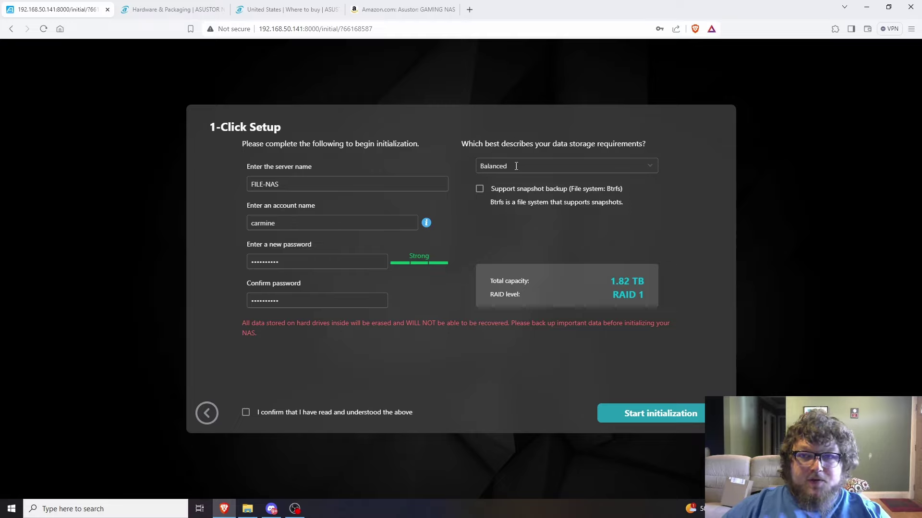
Set the storage requirement to Balanced (RAID 1) after briefly trying Maximum capacity
click(573, 168)
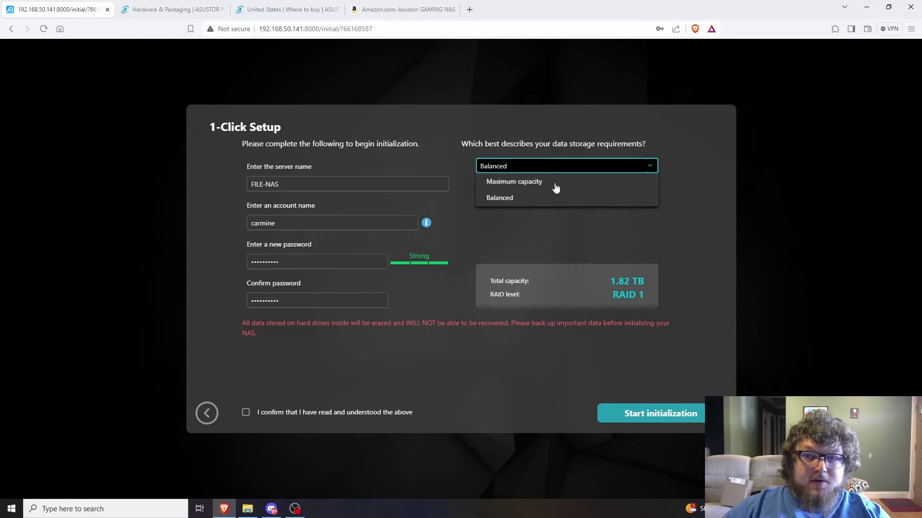
click(553, 186)
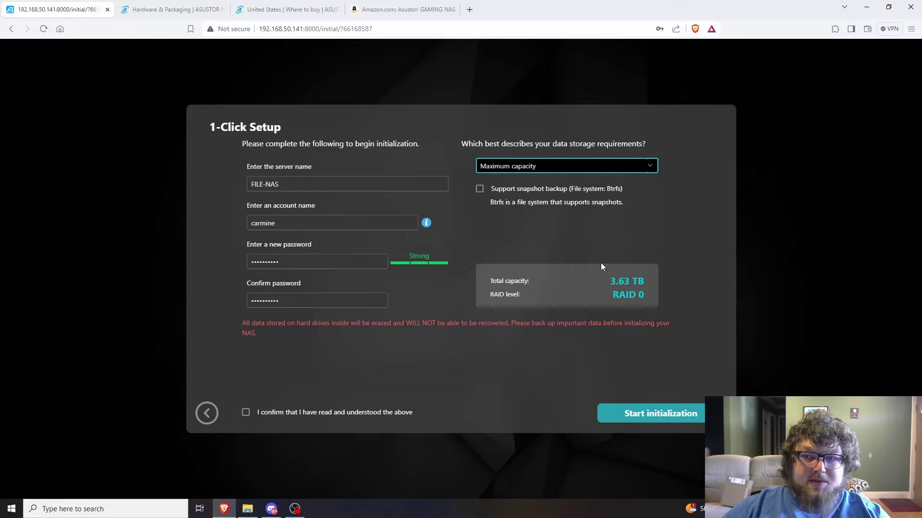
click(569, 167)
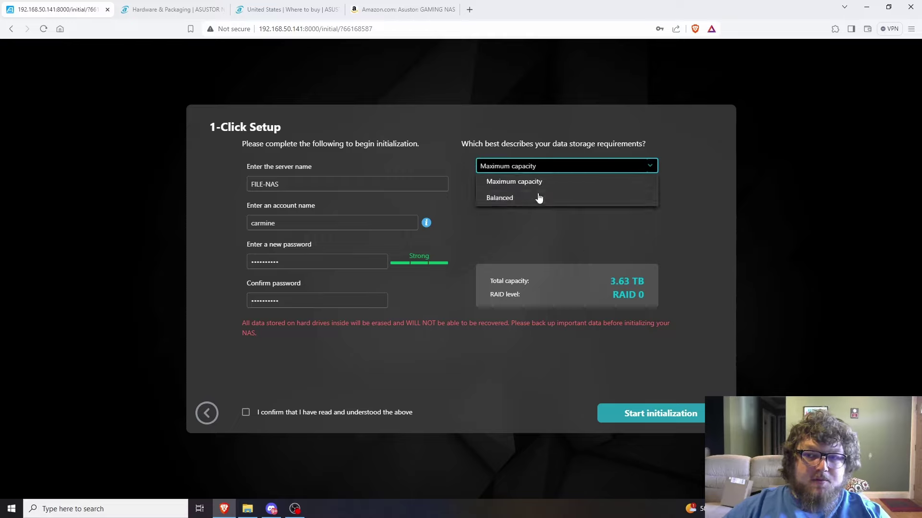
click(538, 198)
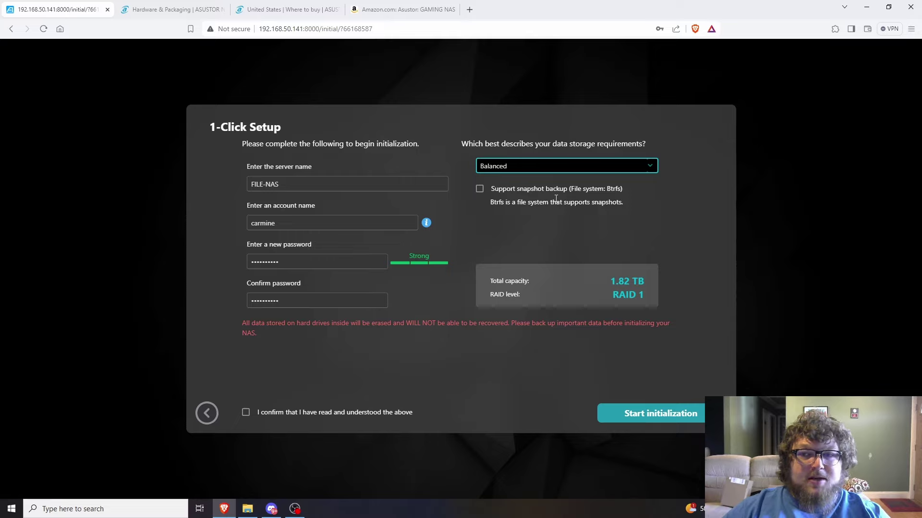
Enable Btrfs snapshot backup, confirm the data-erase warning and start initializing the NAS
click(479, 188)
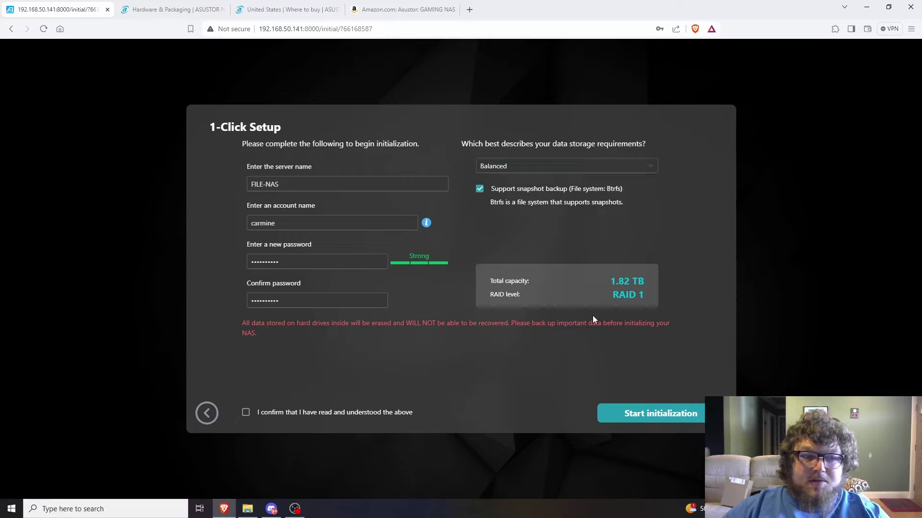
click(644, 413)
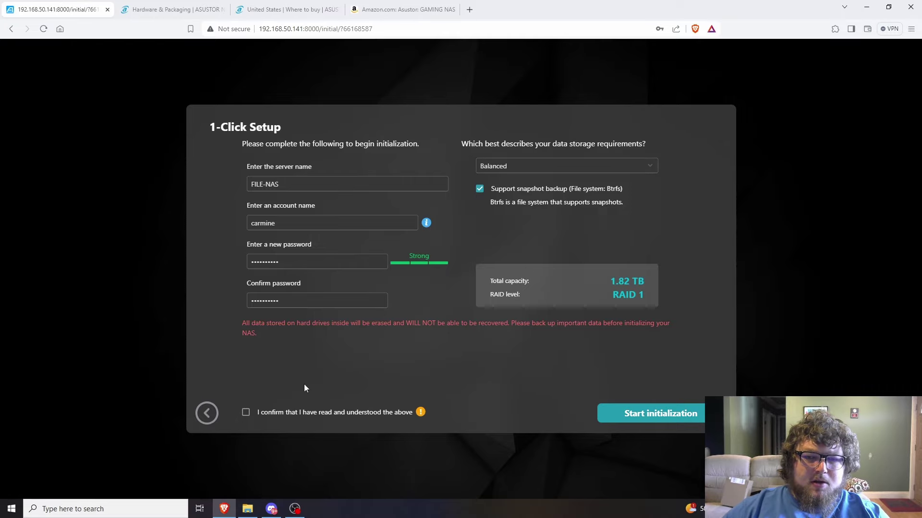
click(276, 412)
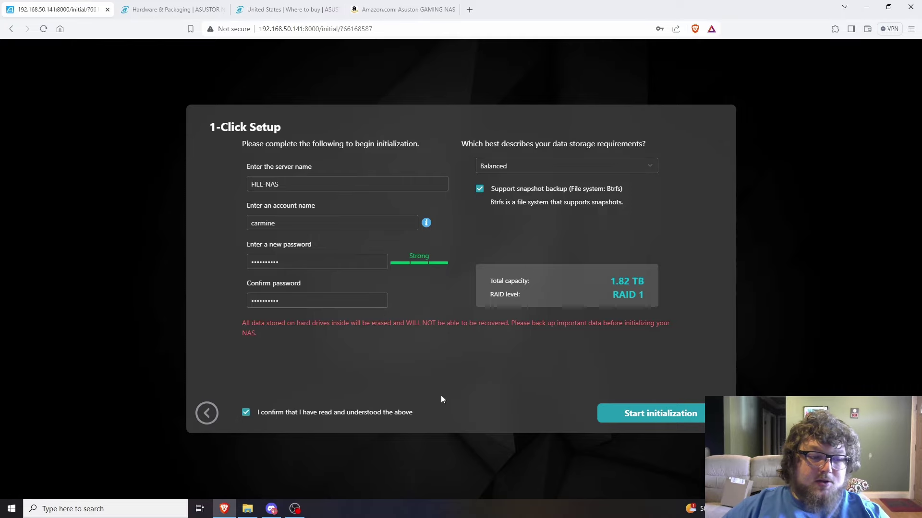
click(651, 413)
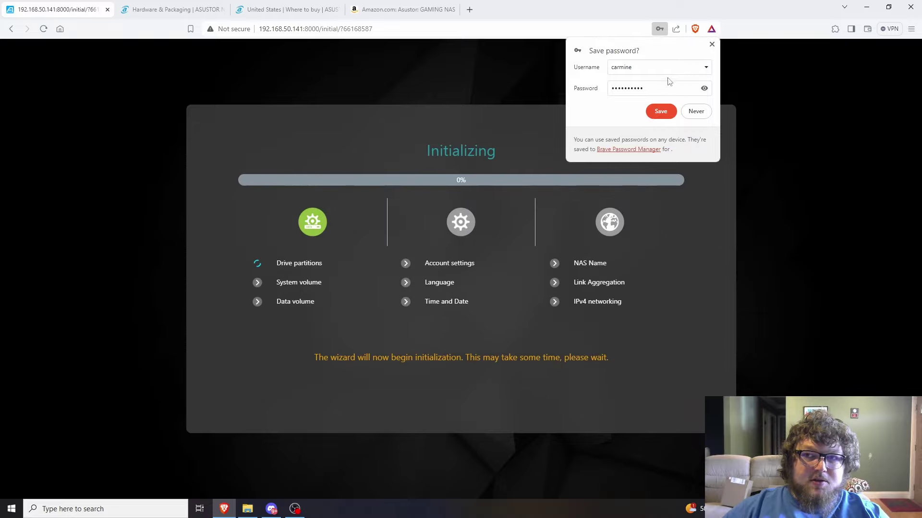
Save the admin account login in Brave's password prompt
click(661, 111)
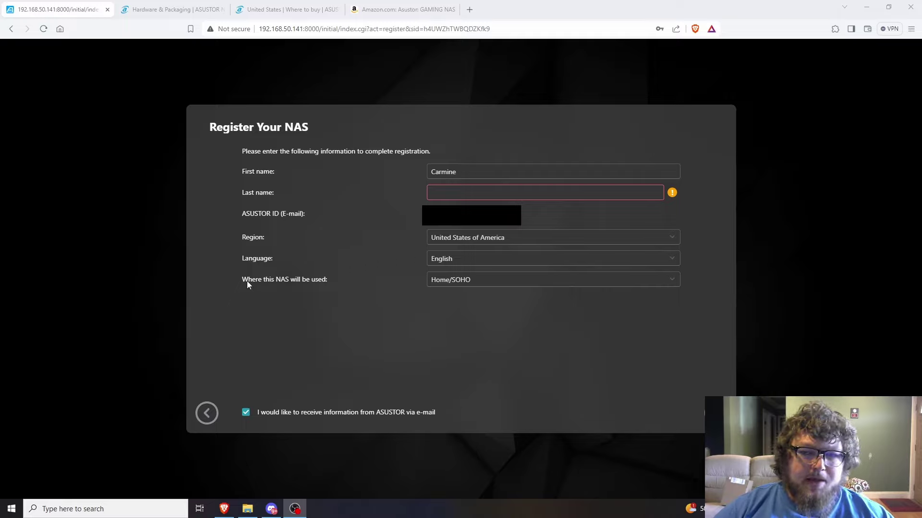
Keep Home/SOHO as where the NAS will be used
click(291, 279)
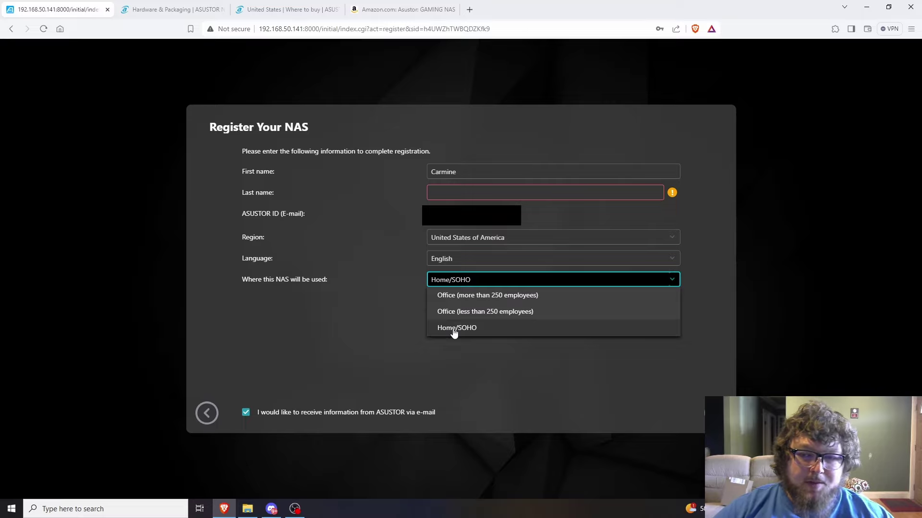
click(353, 313)
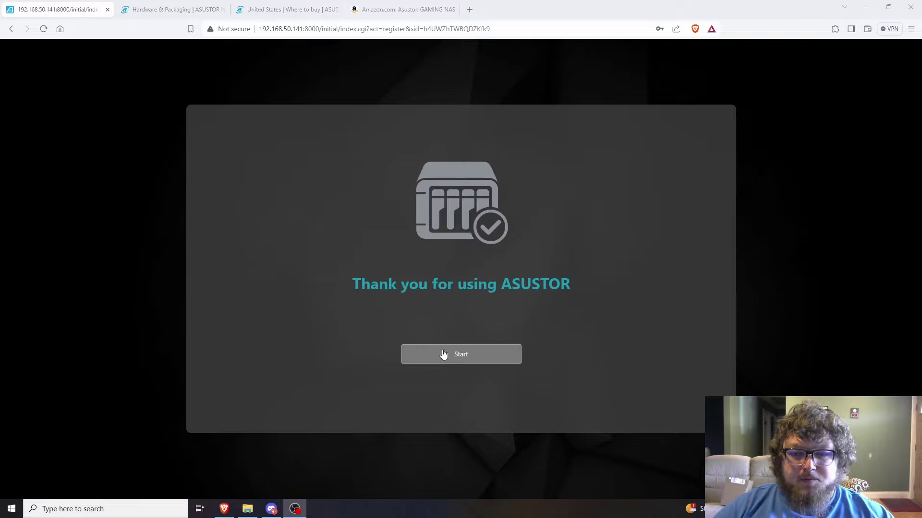
Enter the NAS desktop, accept the privacy notice and keep default ports 8000 and 8001
click(443, 353)
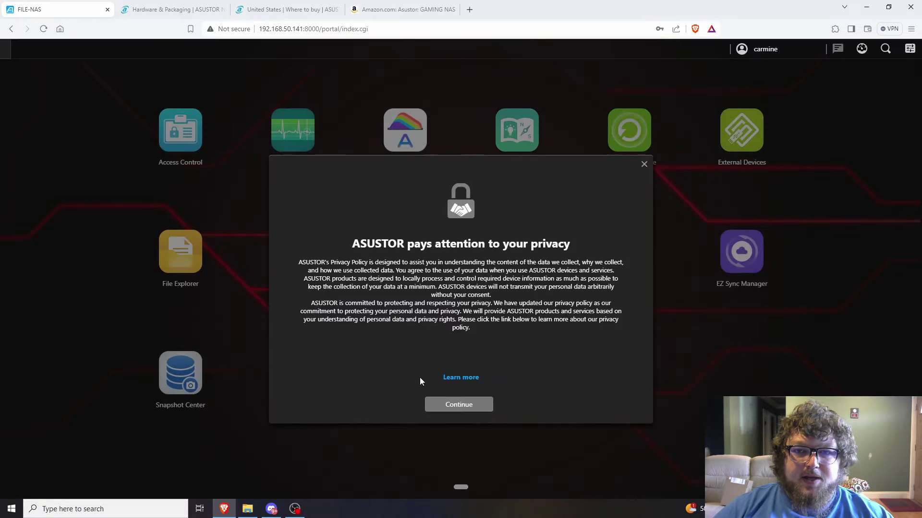
click(465, 407)
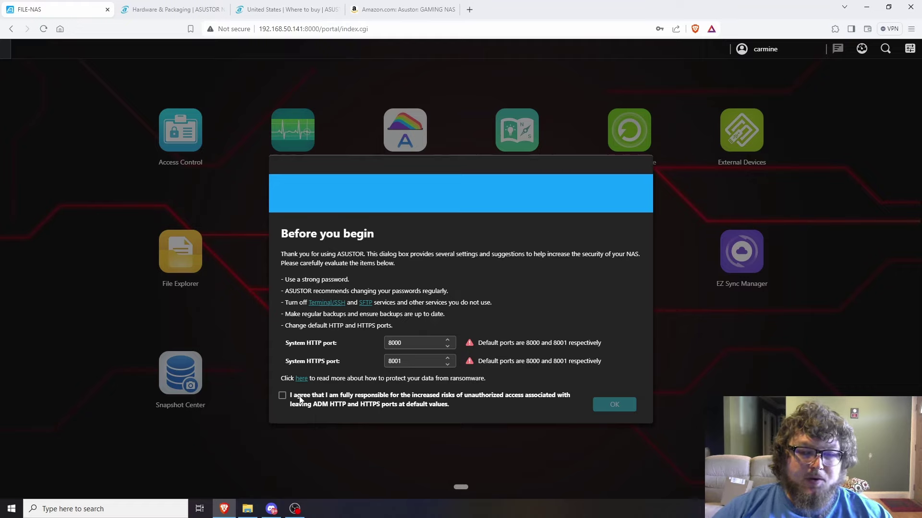
click(283, 396)
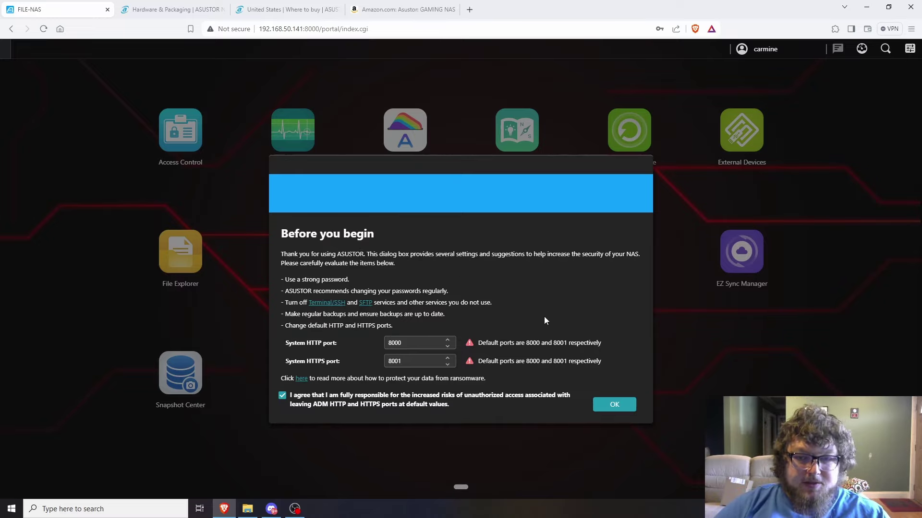
click(615, 405)
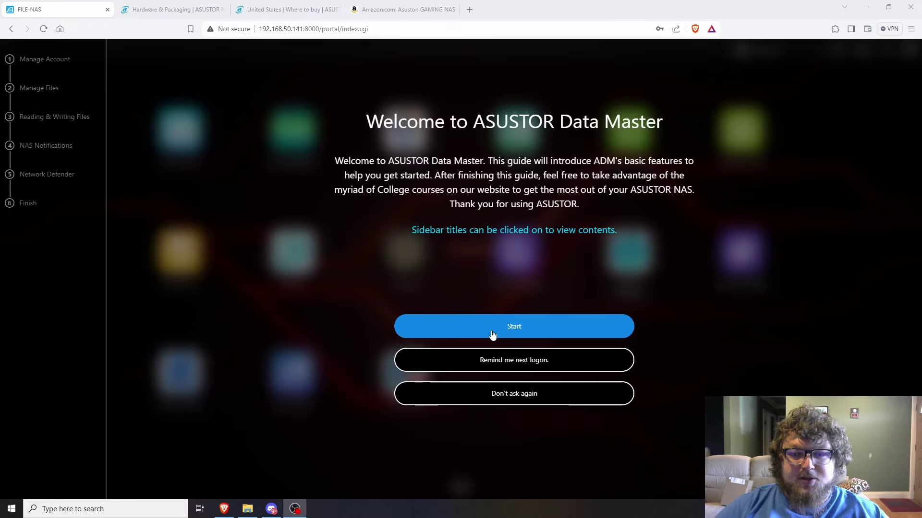
Start the welcome guide, skip multi-user setup, and open File Explorer through the shared-folder tour
click(492, 335)
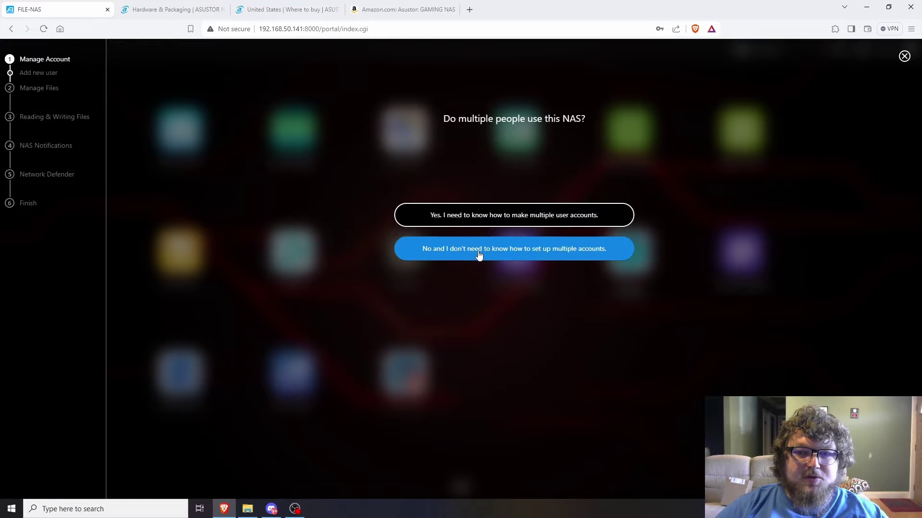
click(479, 254)
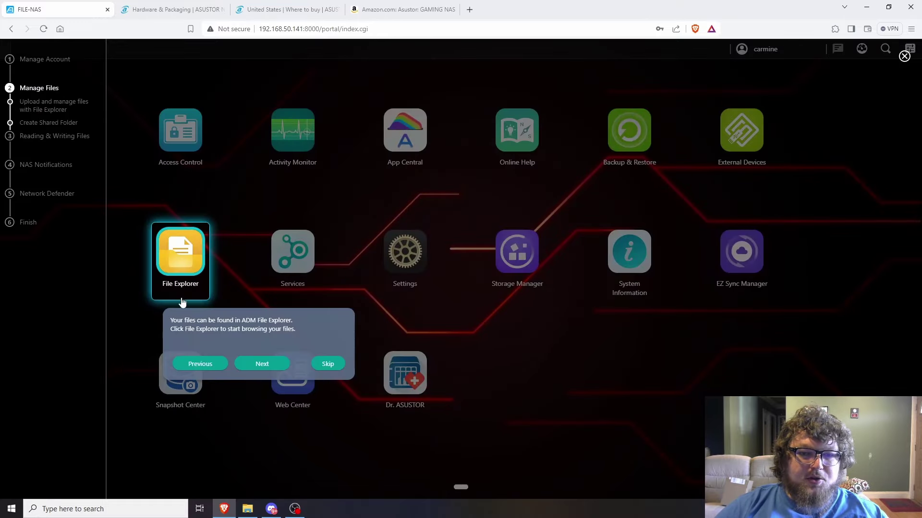
click(182, 253)
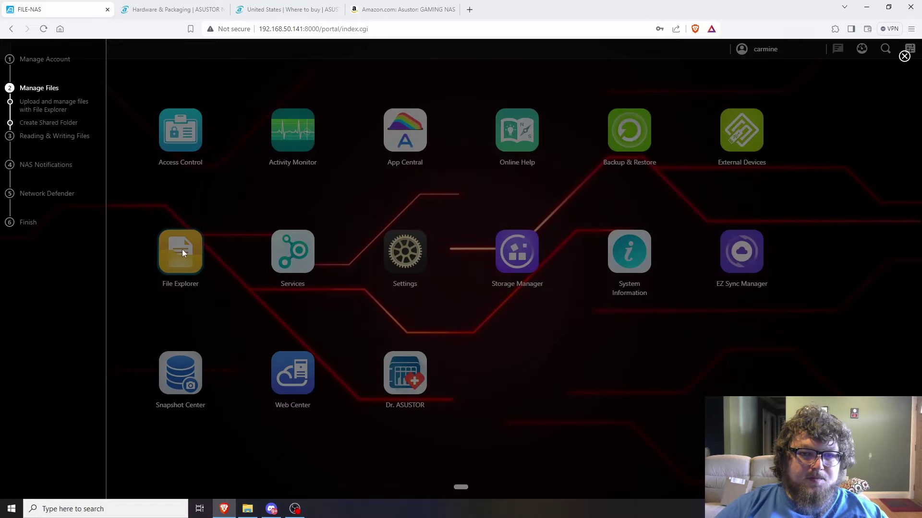
click(186, 283)
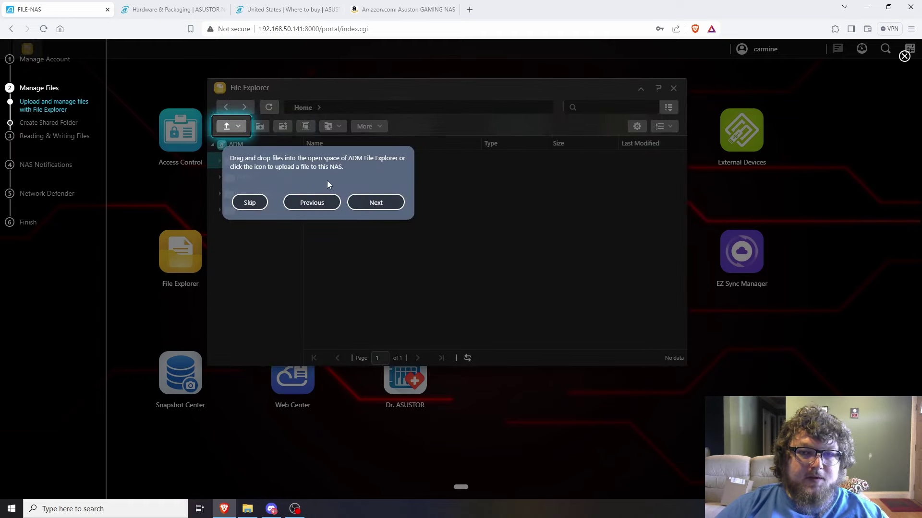
click(380, 205)
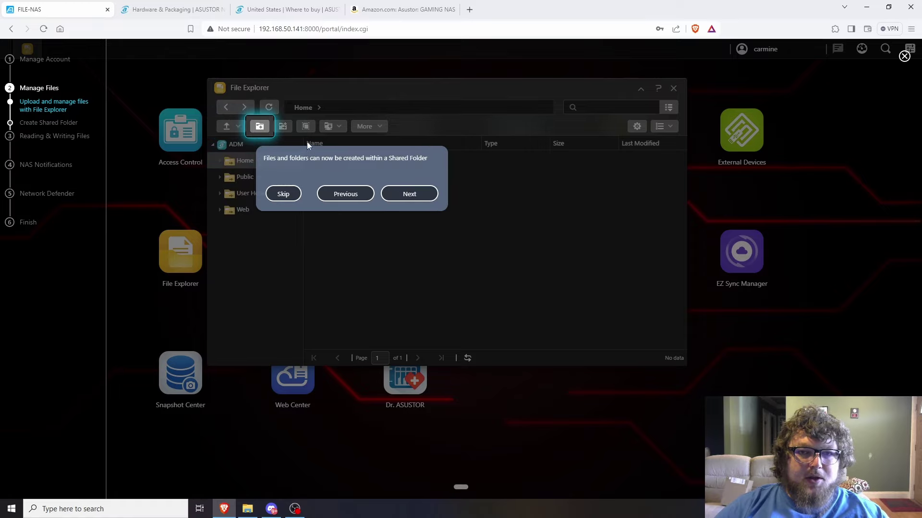
click(409, 194)
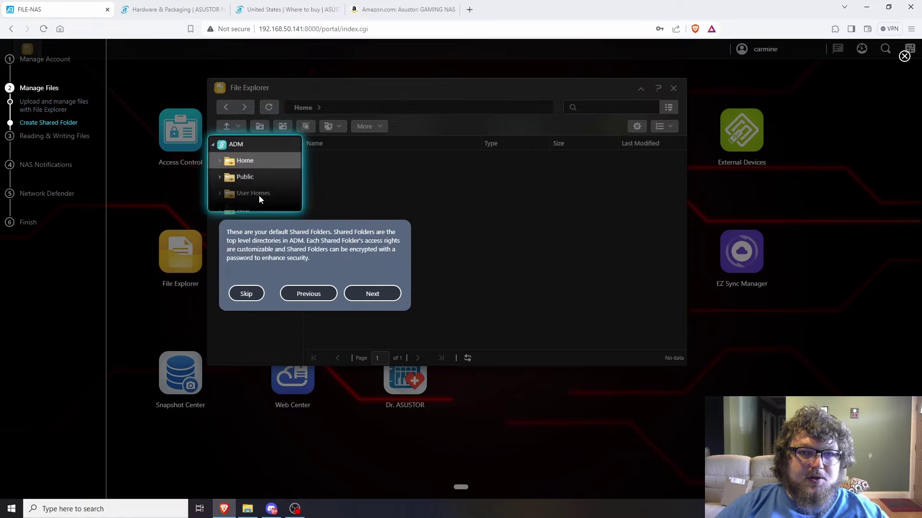
click(384, 294)
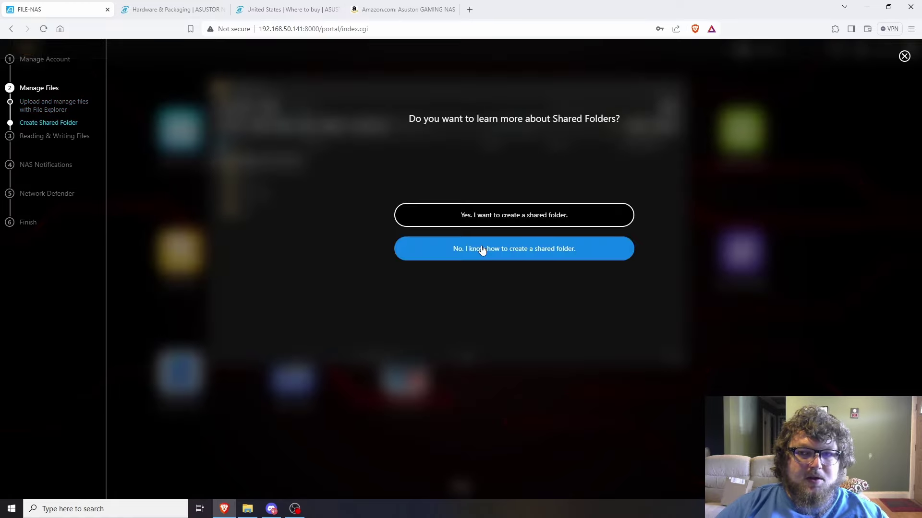
click(499, 216)
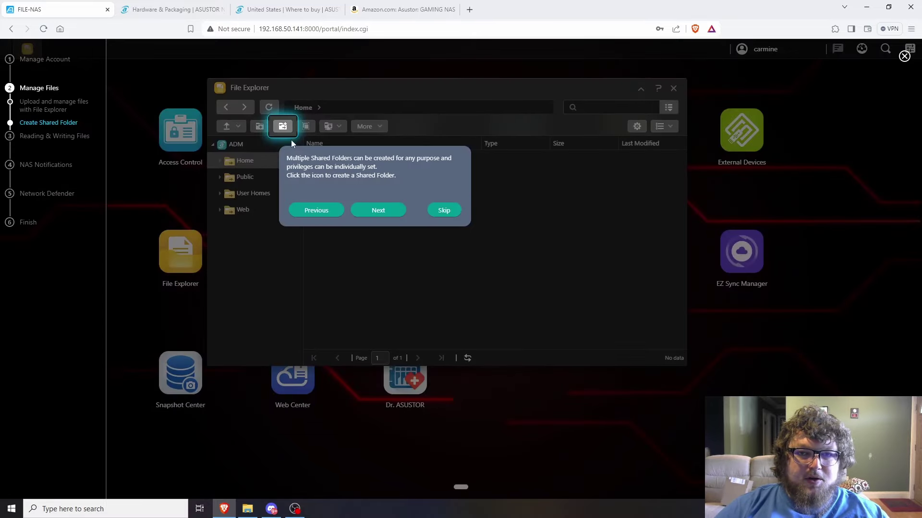
Add a new shared folder named Files on Volume 1
click(282, 127)
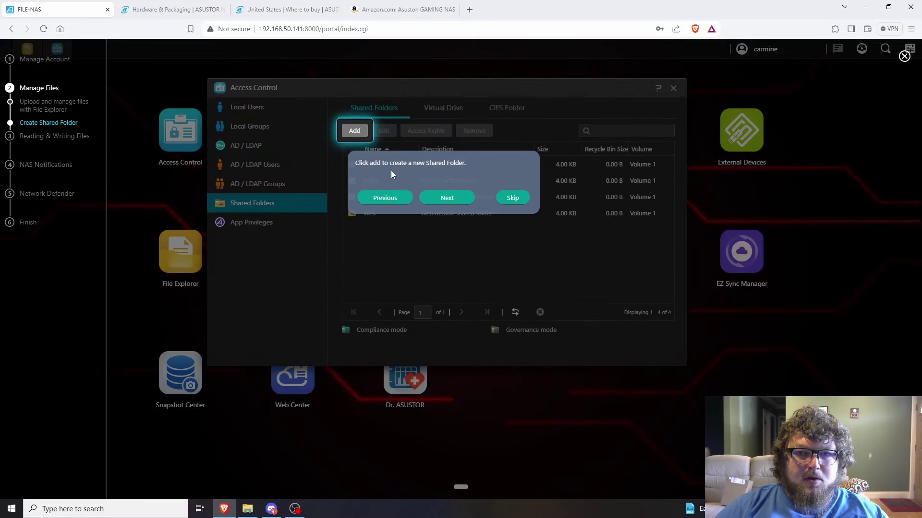
click(359, 137)
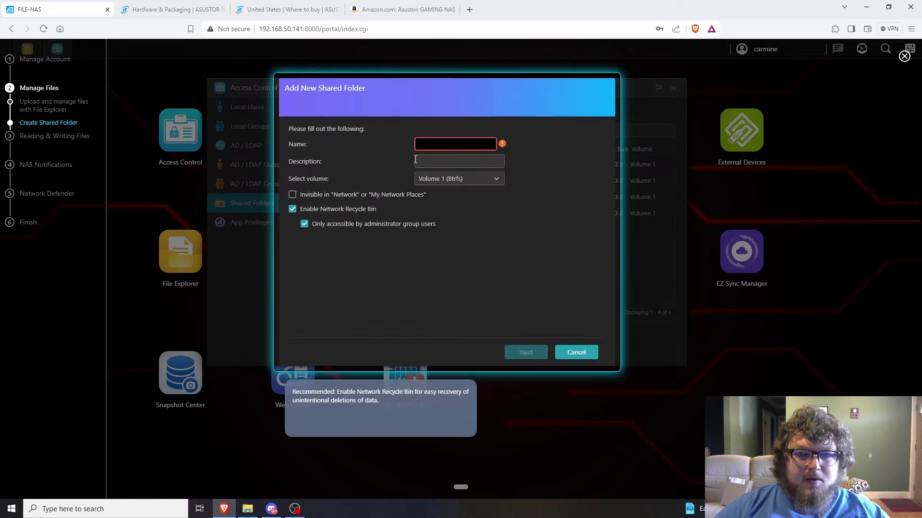
text(Files)
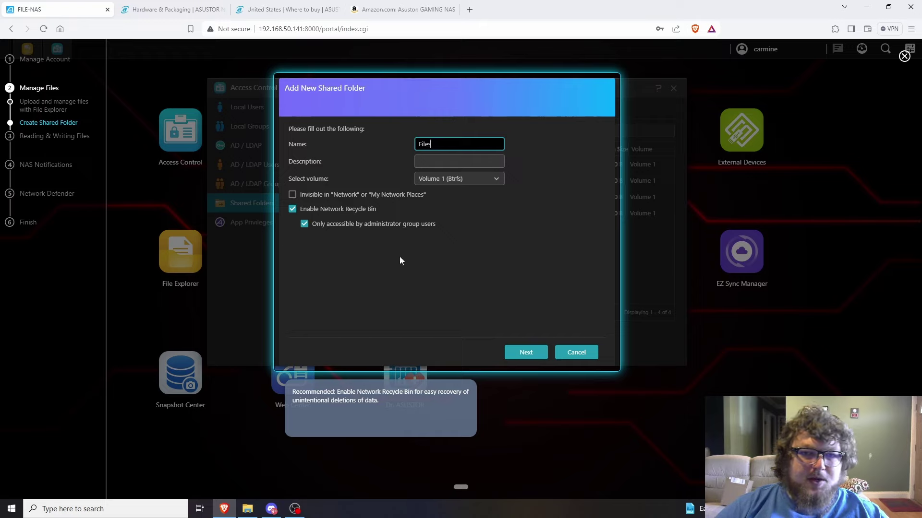
click(526, 354)
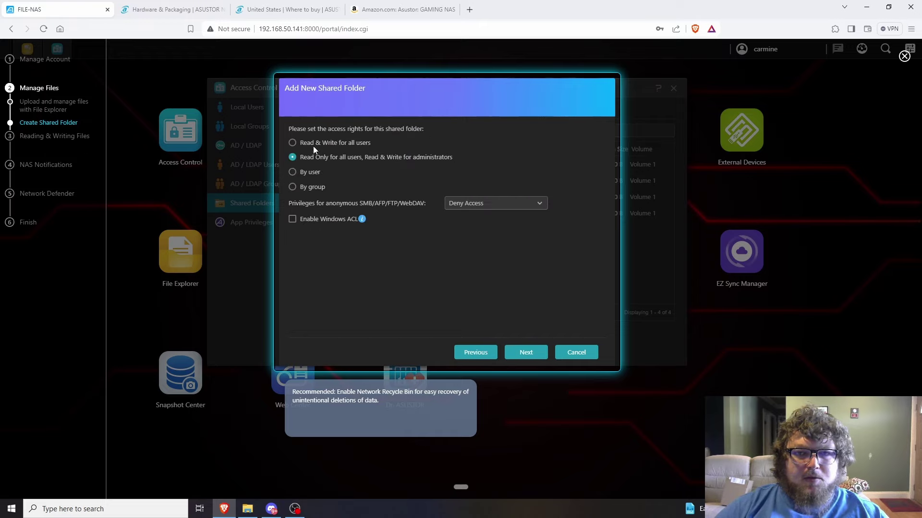
Grant all users Read & Write, finish creating Files, and pick Windows access in the guide
click(313, 145)
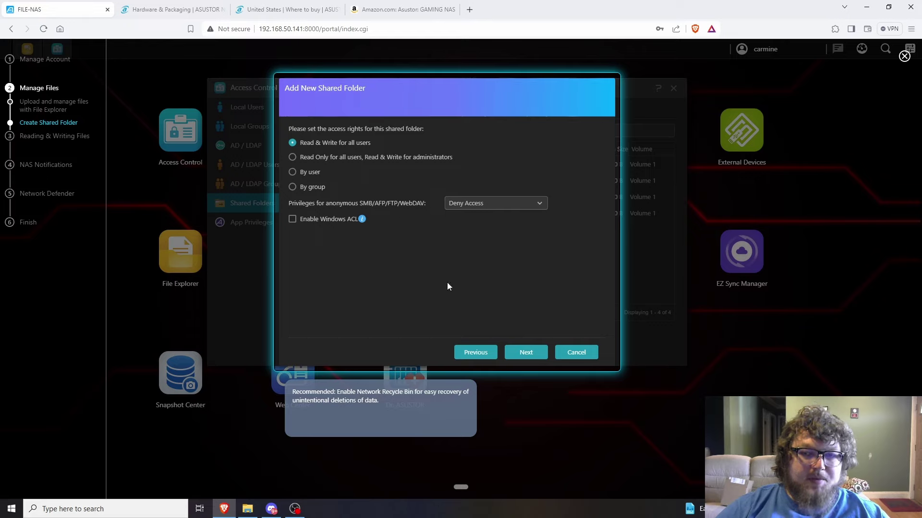
click(525, 353)
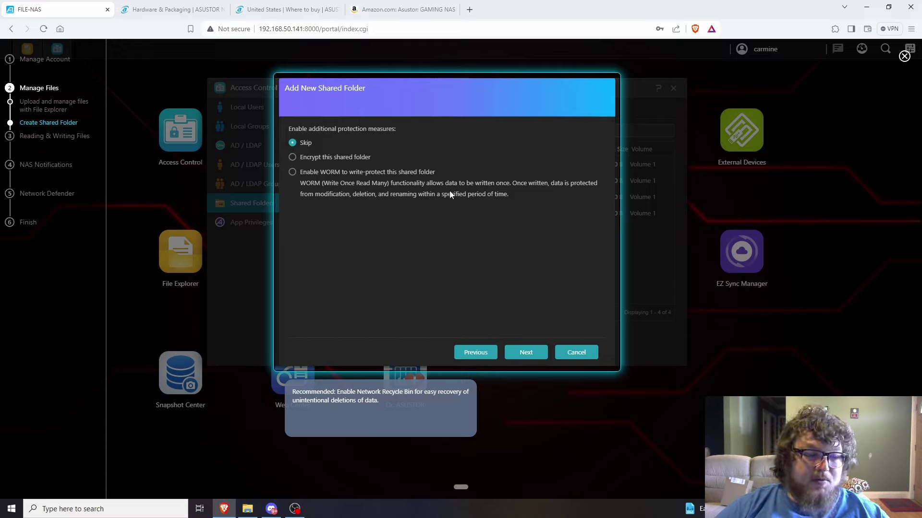
click(526, 352)
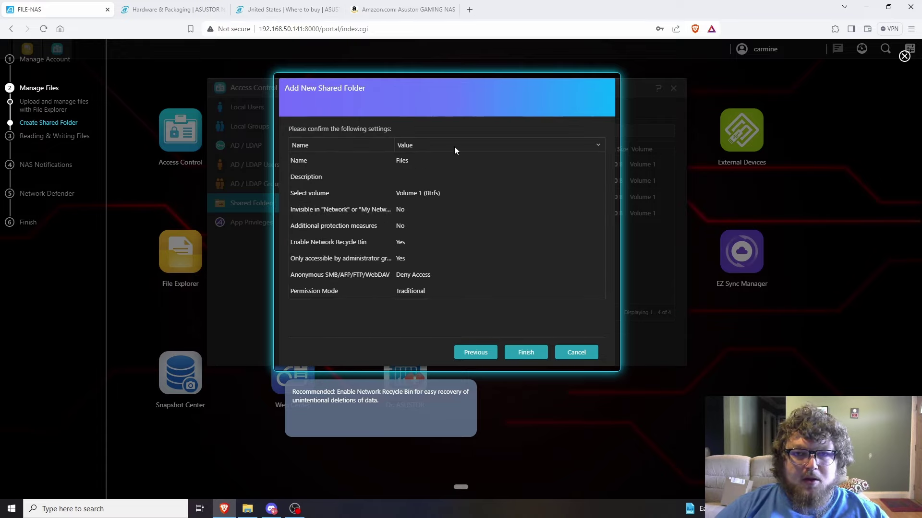
click(518, 353)
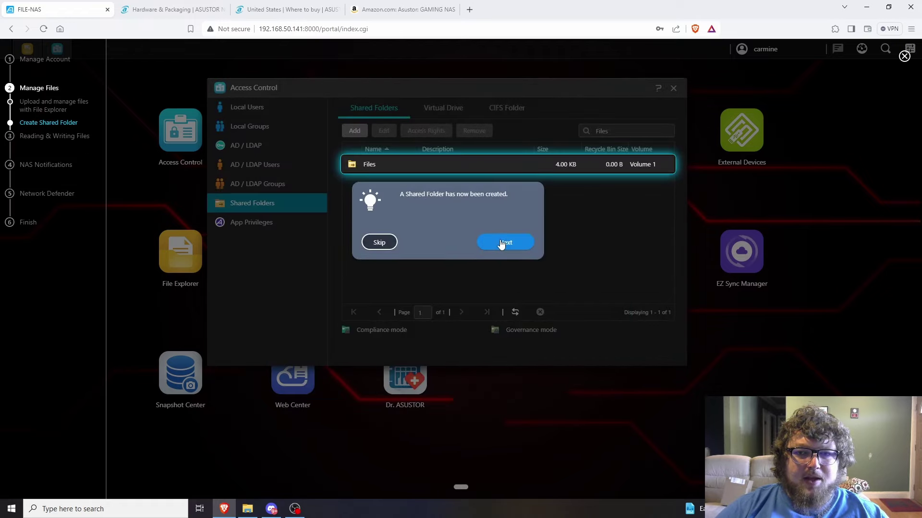
click(502, 243)
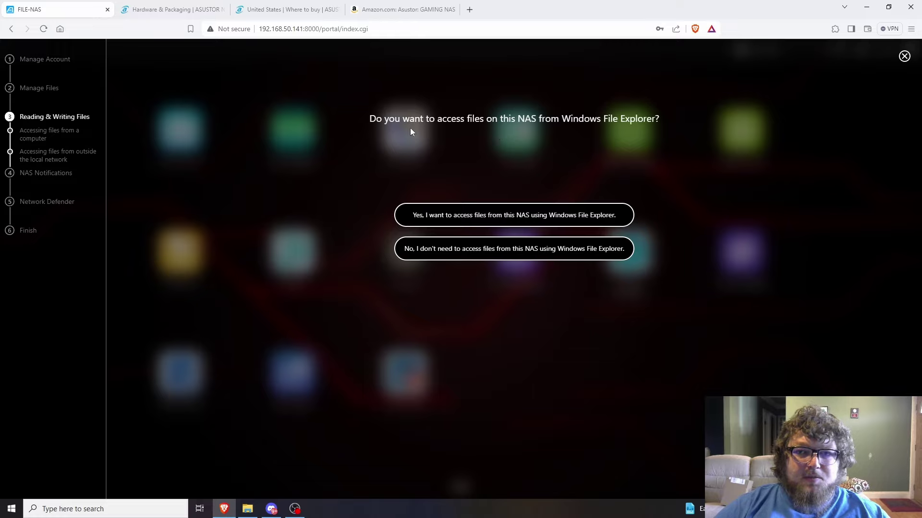
click(468, 221)
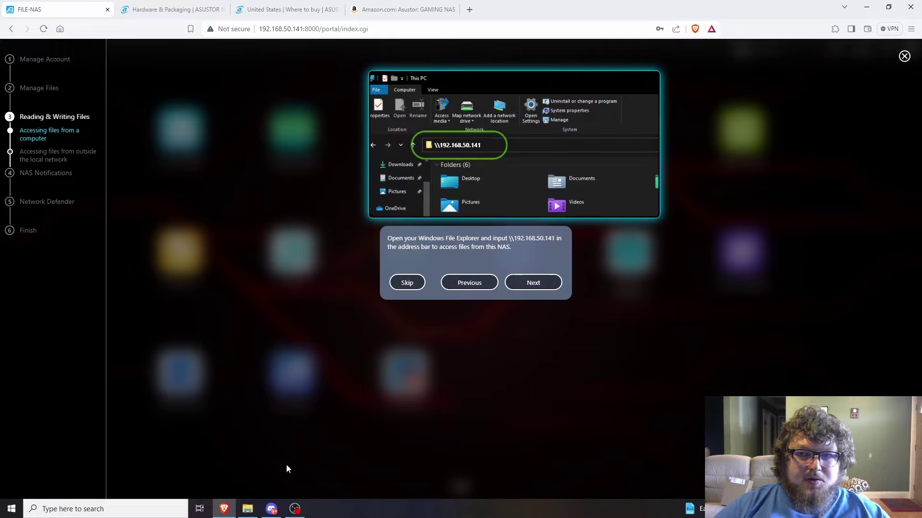
Open Windows File Explorer and go to \\192.168.50.141
click(159, 508)
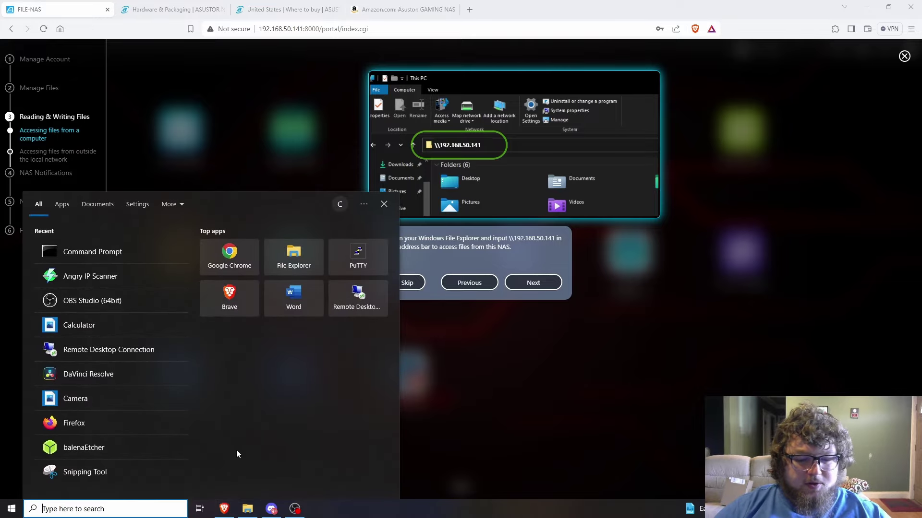
key(Escape)
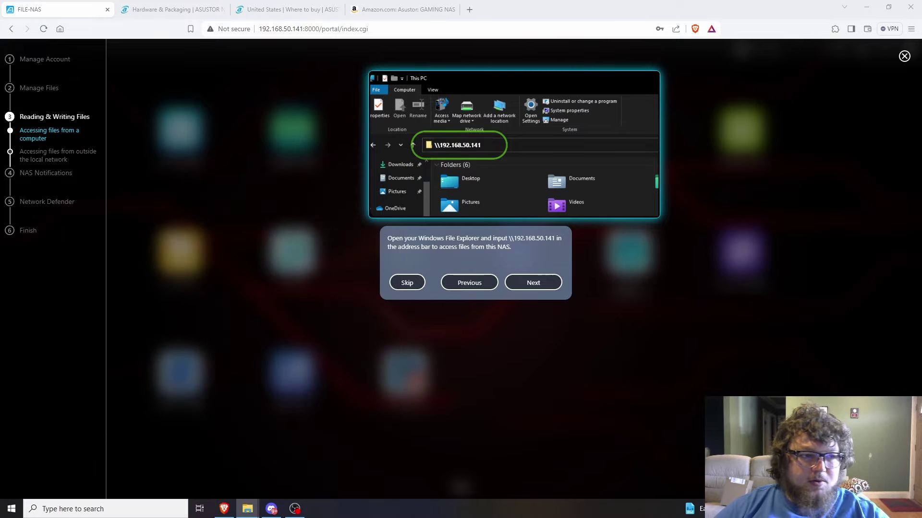
key(super+e)
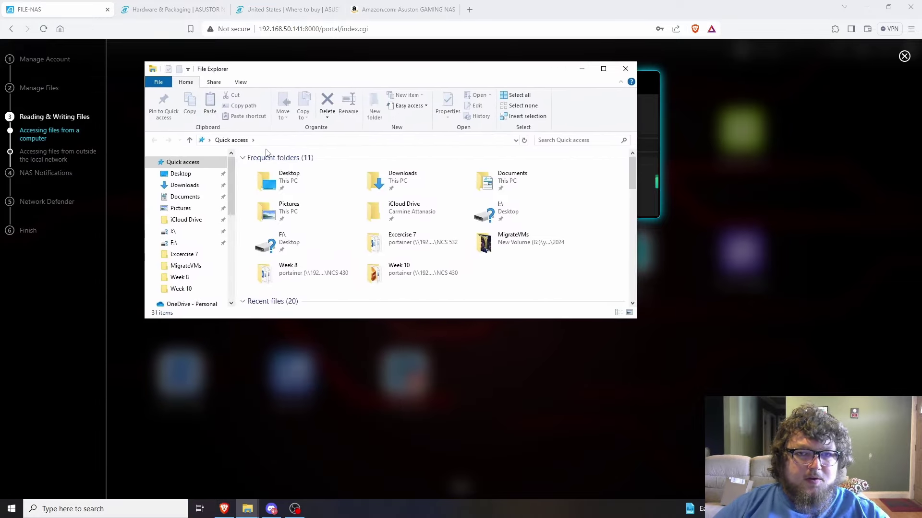
click(270, 140)
text(\\)
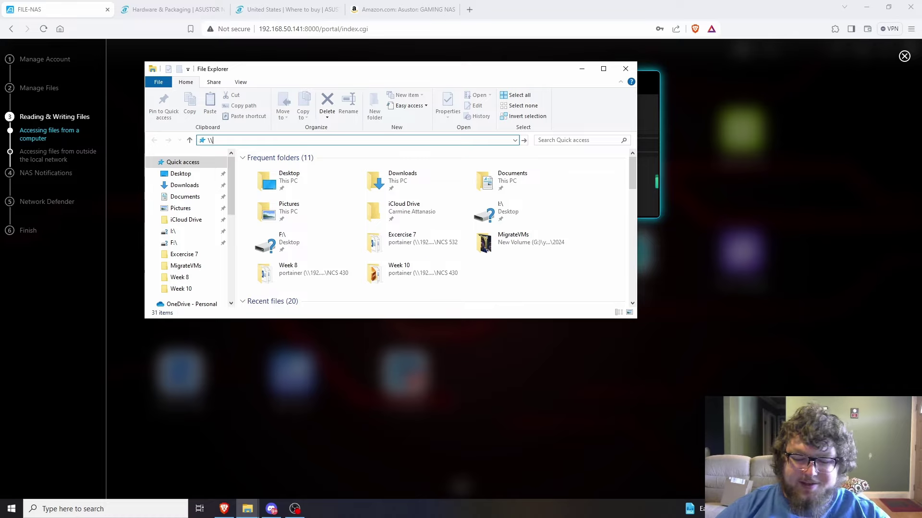
text(192.168.50.)
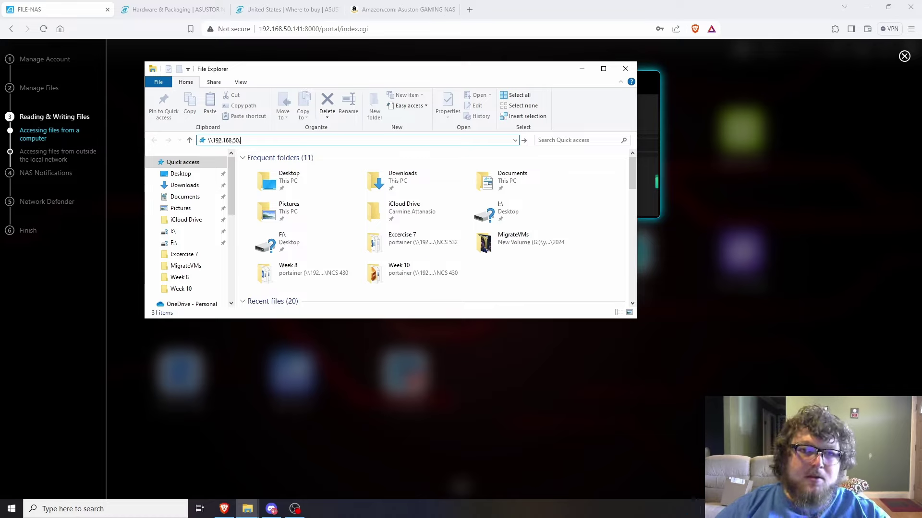
text(141)
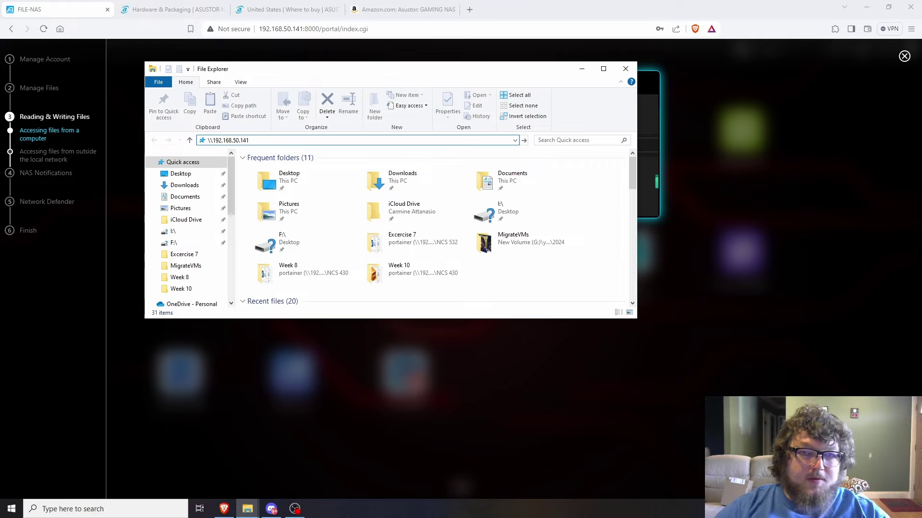
click(269, 139)
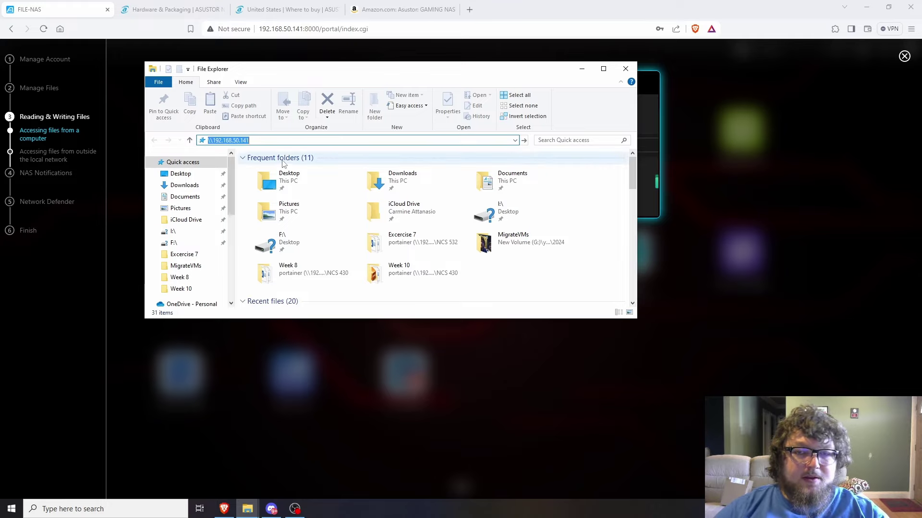
key(Return)
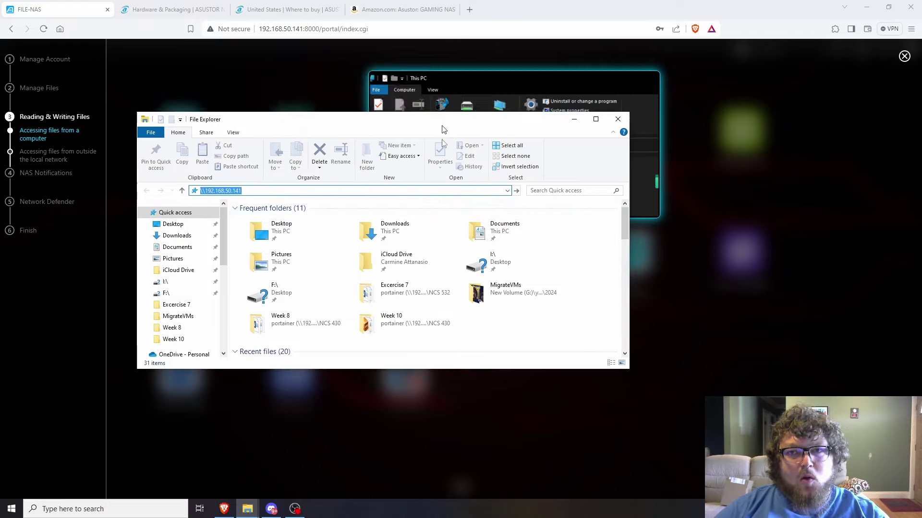
Sign in to the NAS with the admin account name and password, remembering the credentials
drag(451, 73, 455, 189)
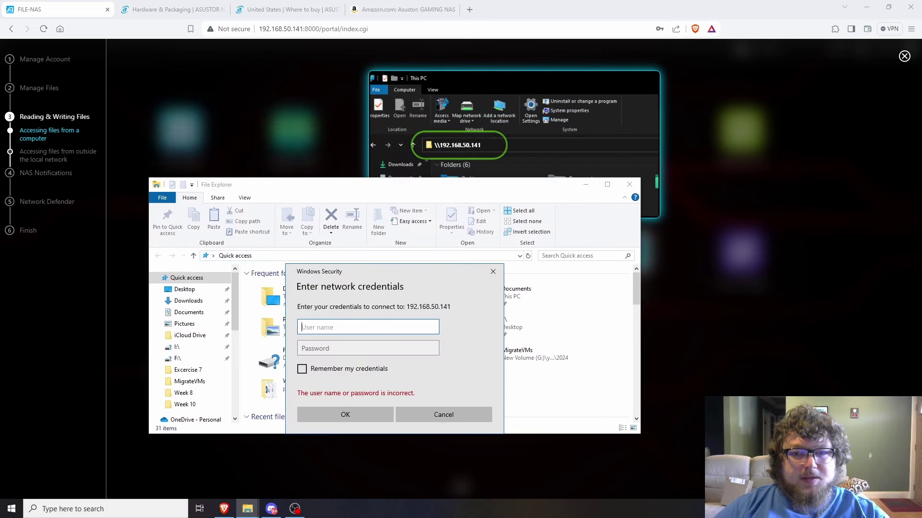
text(carmine)
key(Tab)
text(••••••••••)
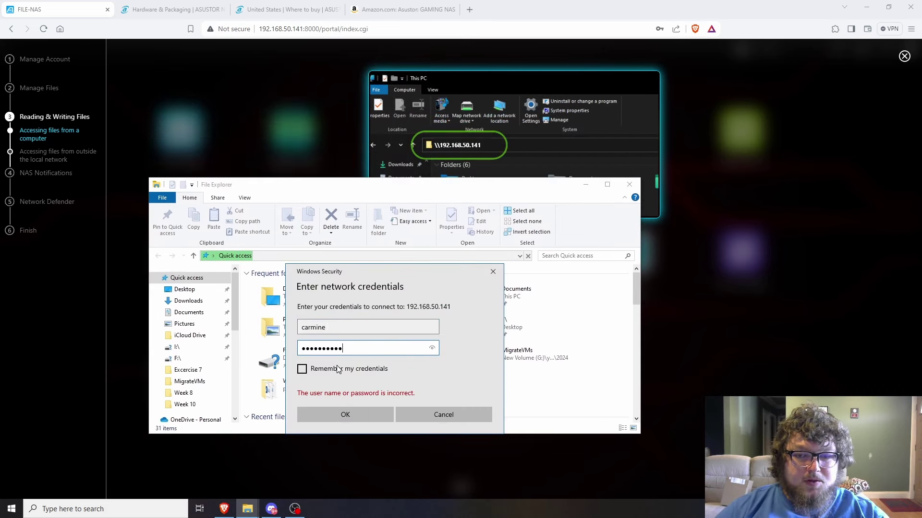
click(302, 369)
click(346, 414)
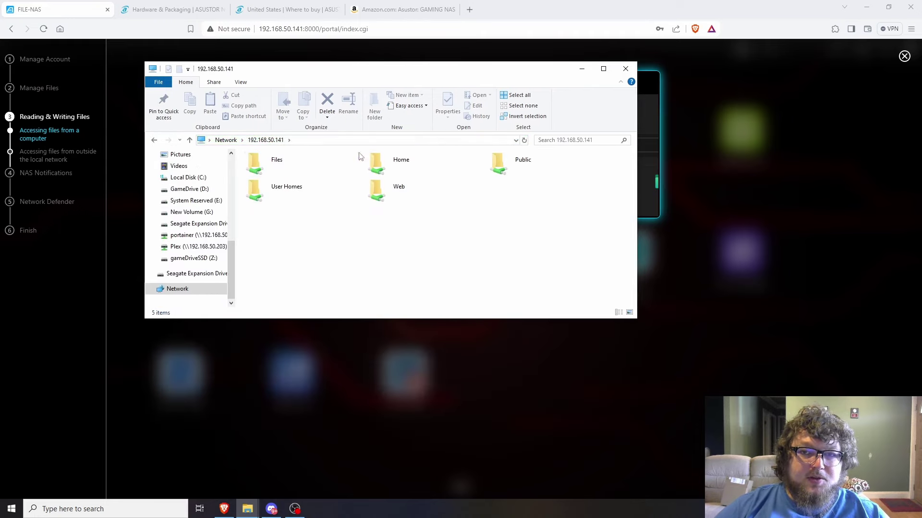
Create an empty text document named myfile.txt inside the Files share
double_click(271, 163)
right_click(274, 190)
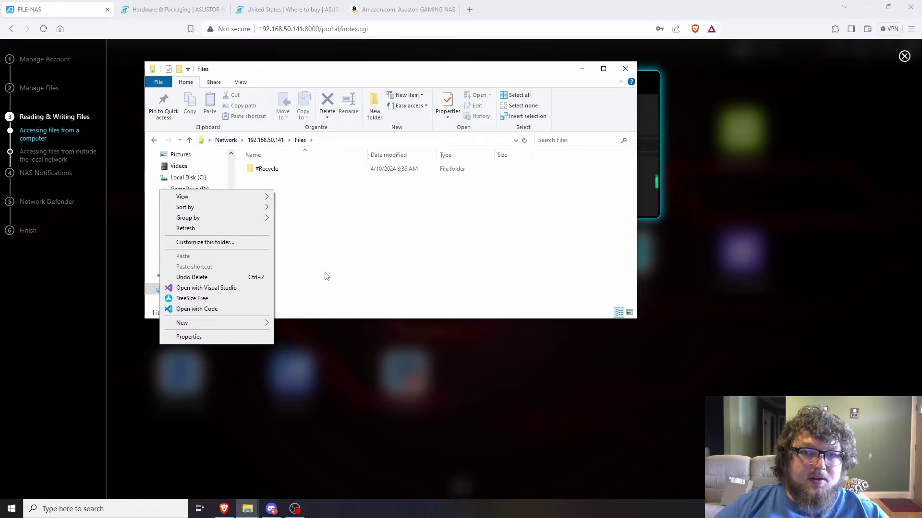
mouse_move(273, 327)
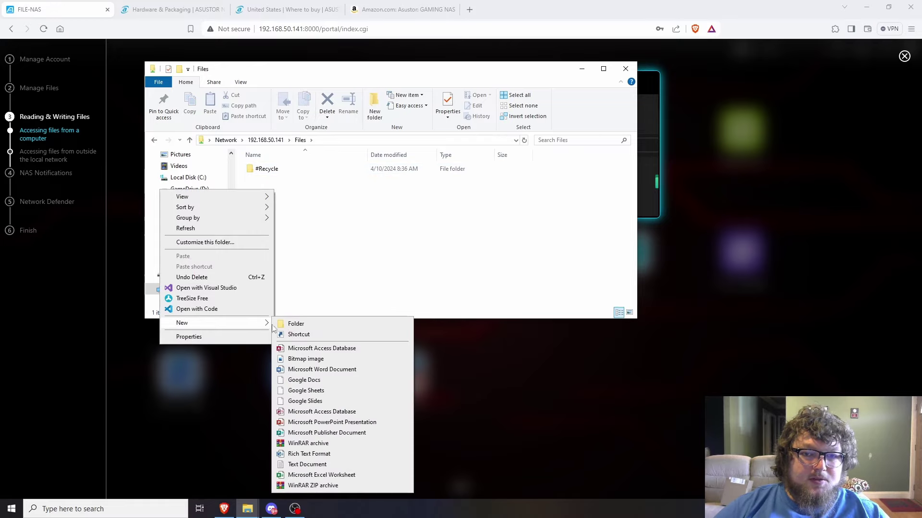
click(308, 464)
text(myfile.txt)
key(Return)
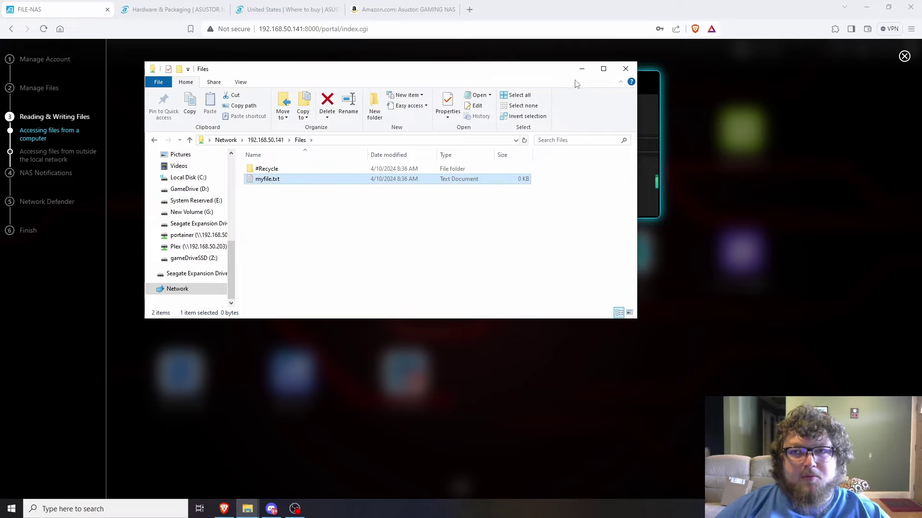
Set the NAS for local-network use only and skip the Network Defender blacklist recommendation
click(581, 69)
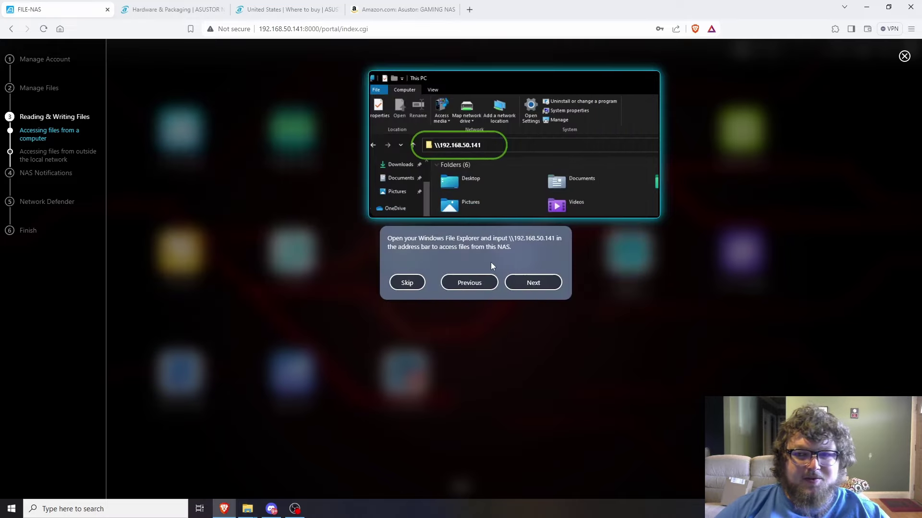
click(532, 282)
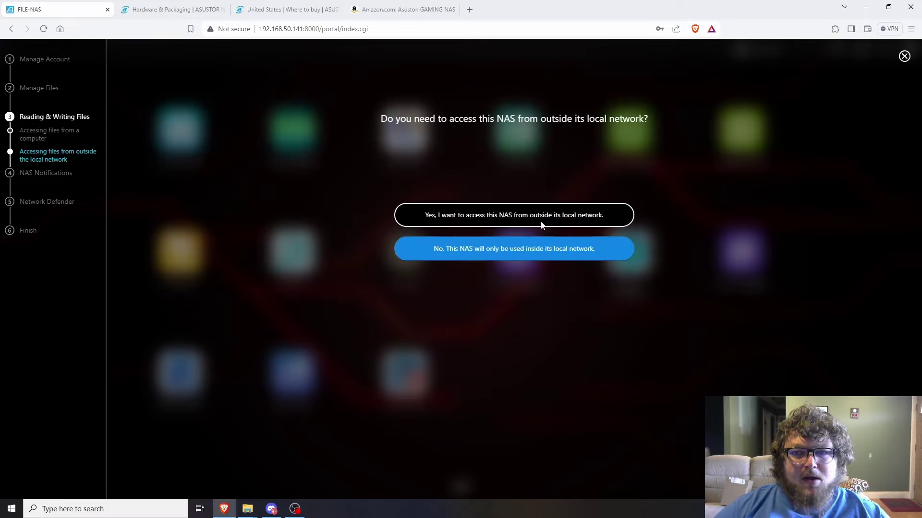
click(496, 250)
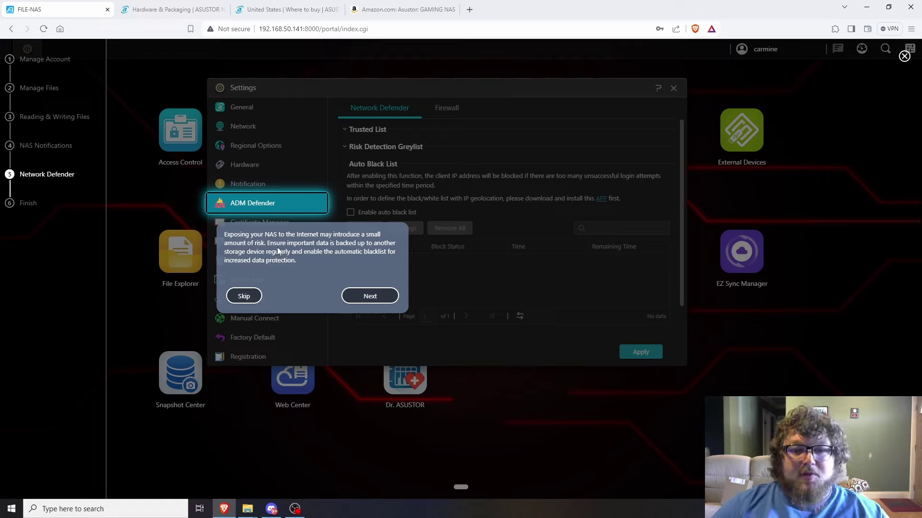
click(368, 297)
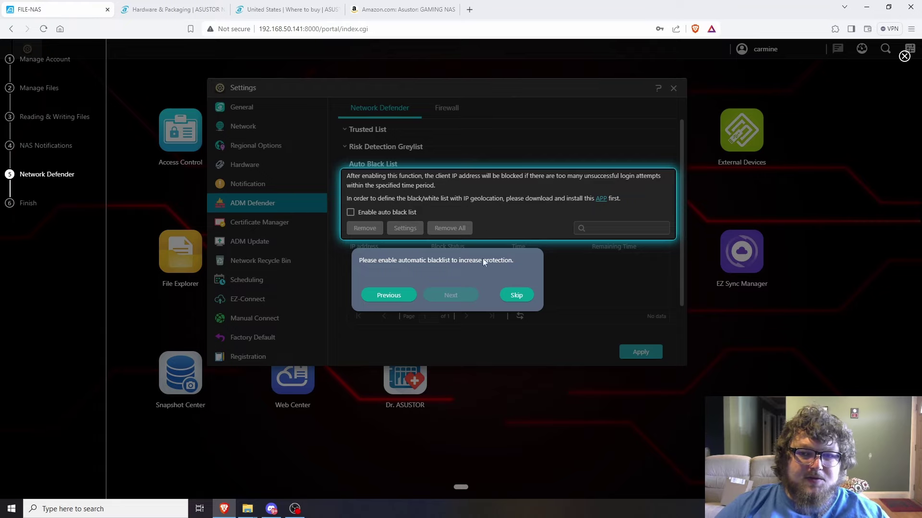
click(519, 297)
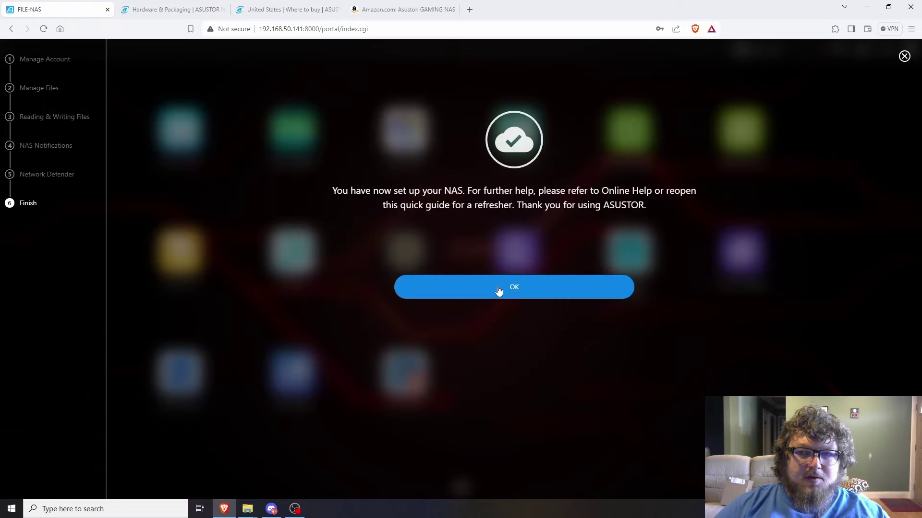
click(440, 288)
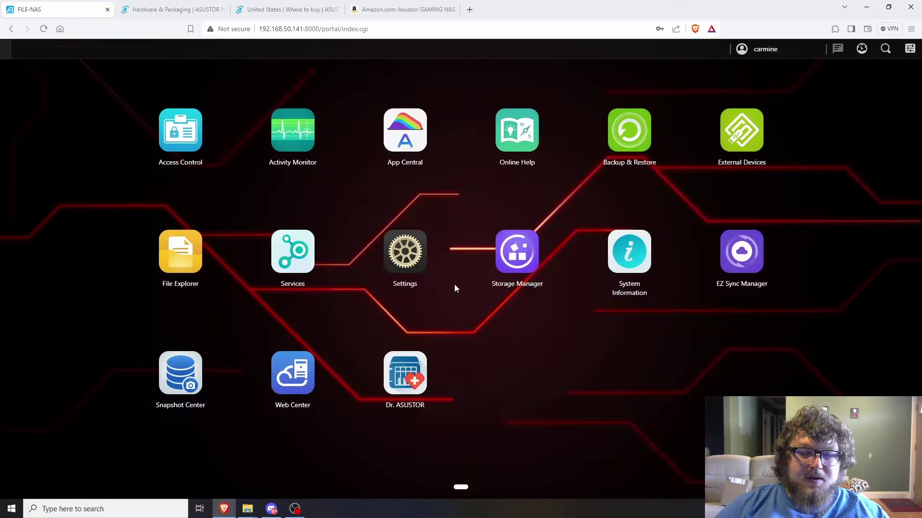
click(161, 266)
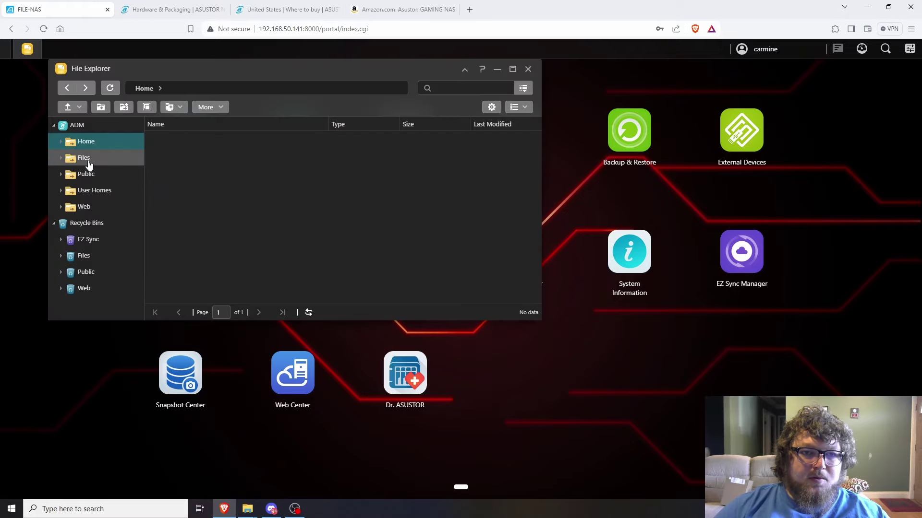
click(84, 158)
click(187, 158)
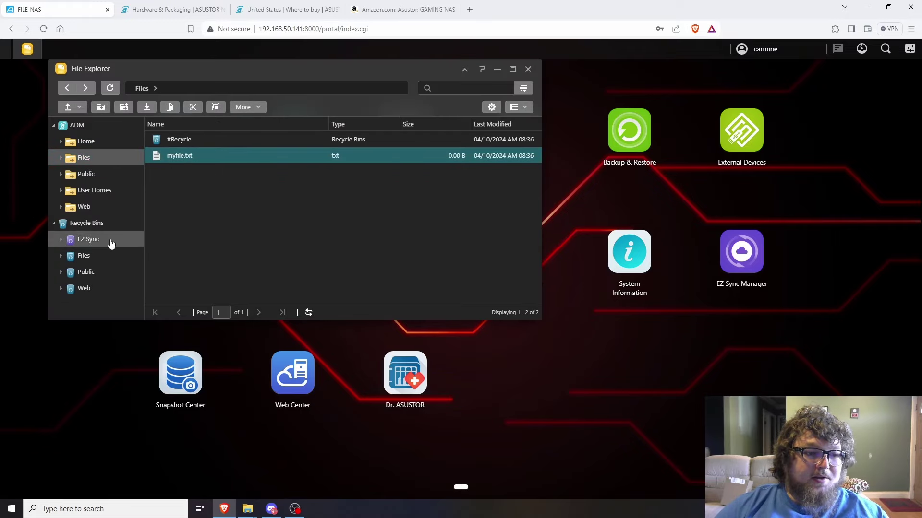
click(247, 508)
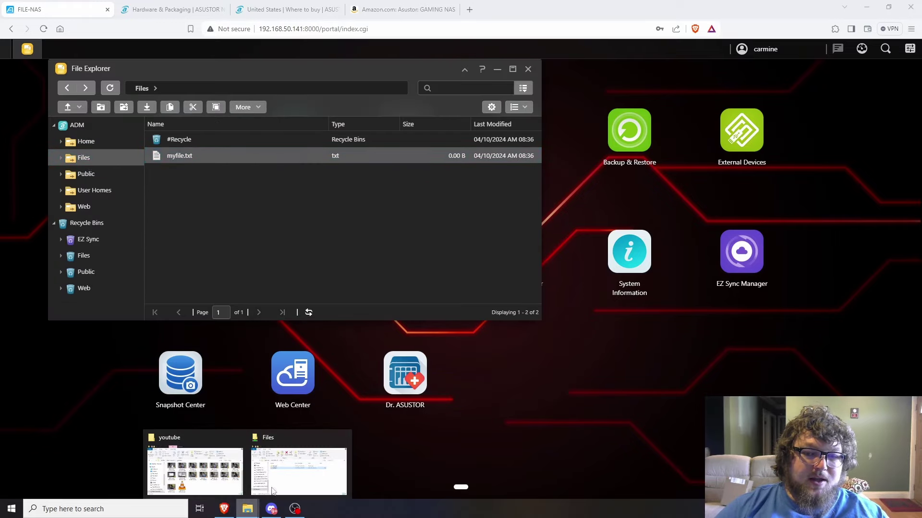
click(316, 476)
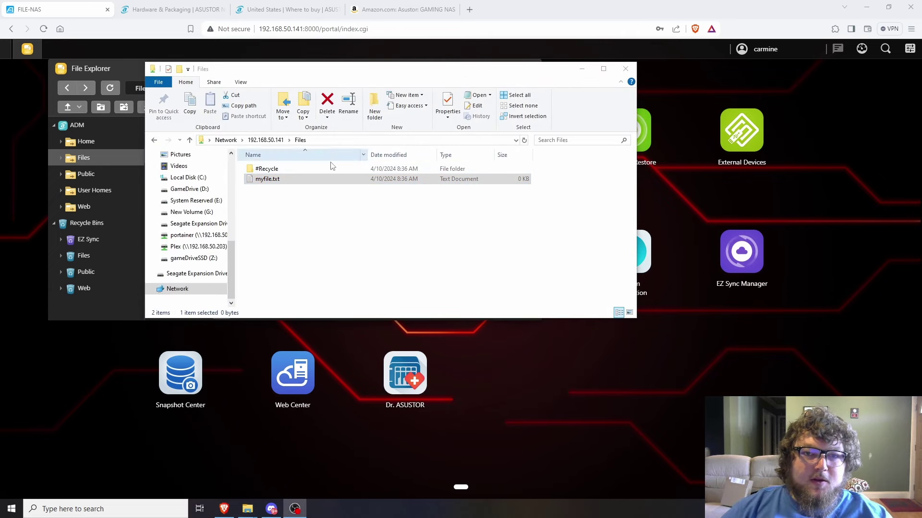
click(582, 69)
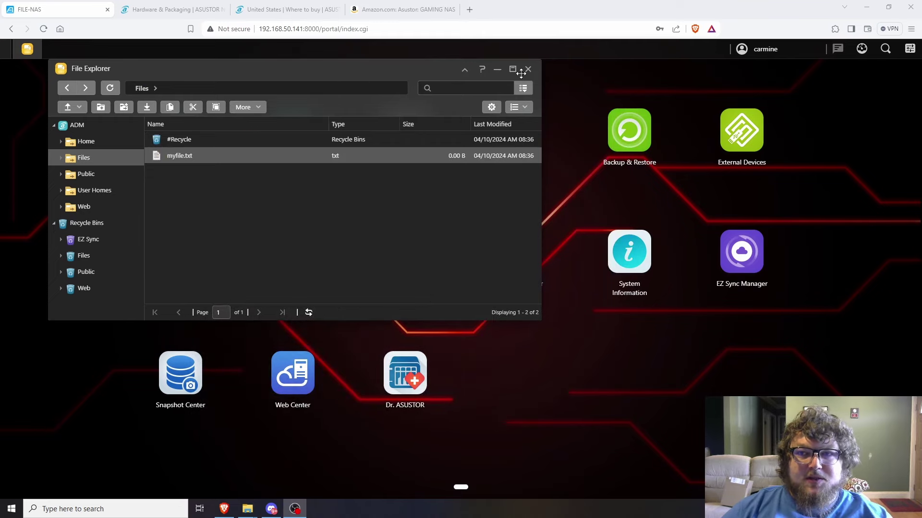
click(528, 69)
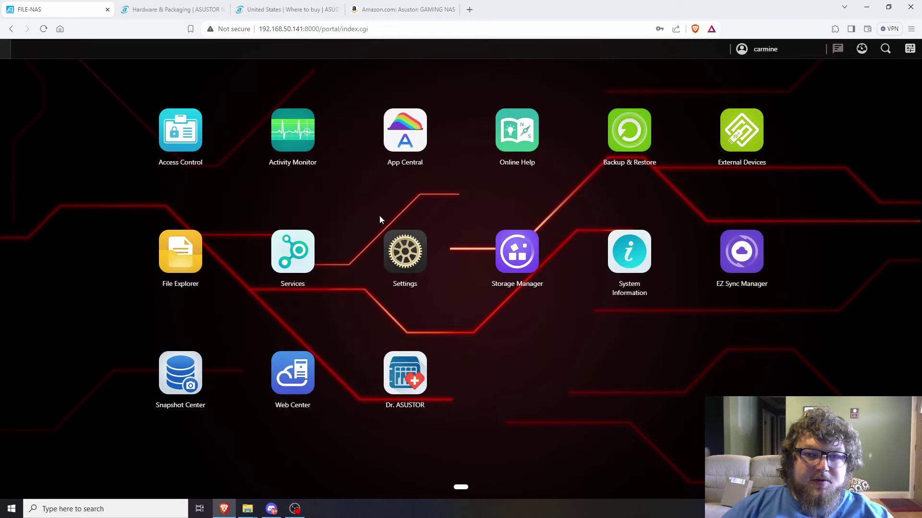